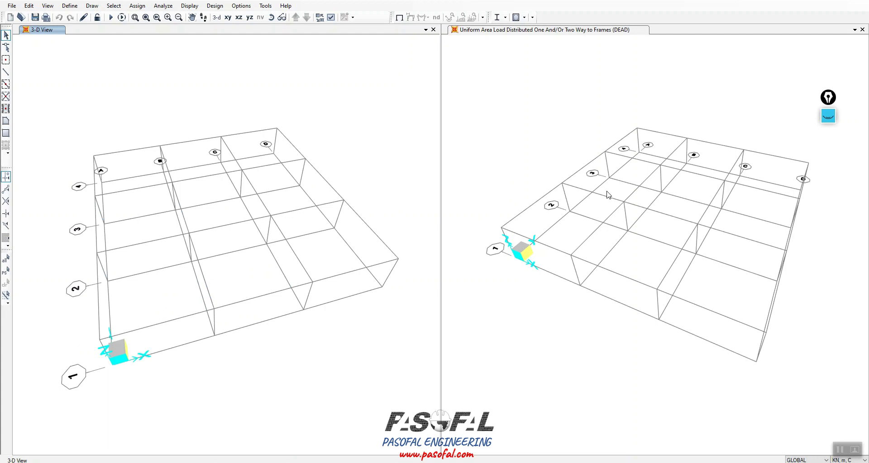
Inspect the left model from two angles, then set up quick drawing of FSEC1 straight frames.
{"action": "middle_click_drag", "start_coordinate": [224, 335], "coordinate": [236, 292], "text": "shift"}
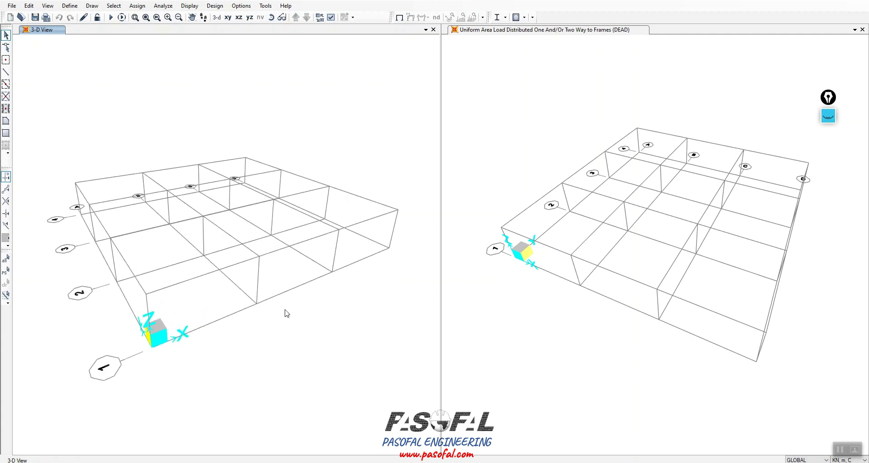
{"action": "middle_click_drag", "start_coordinate": [320, 308], "coordinate": [318, 328], "text": "shift"}
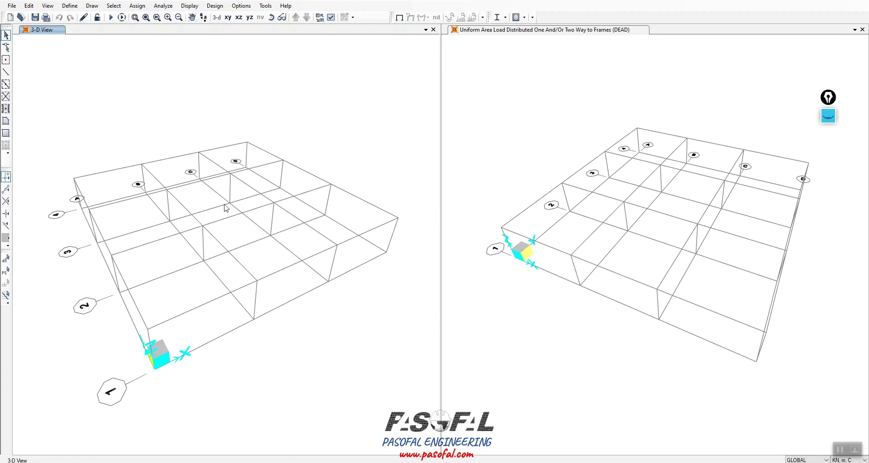
{"action": "left_click", "coordinate": [6, 84]}
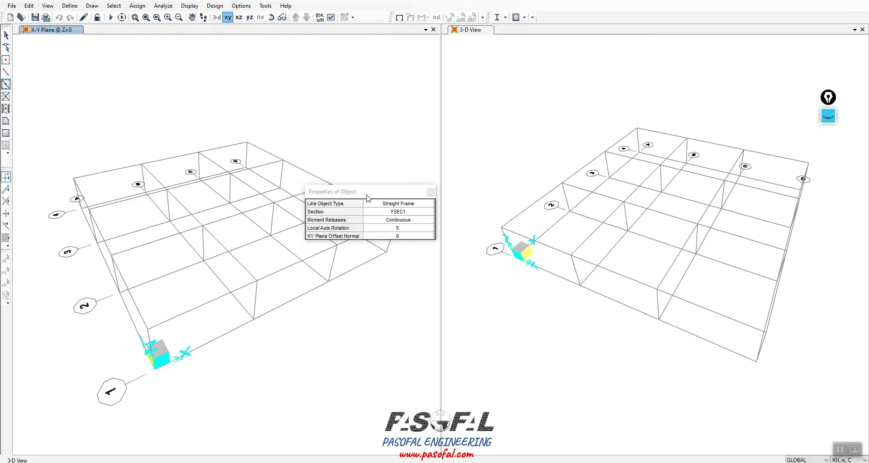
Draw FSEC1 beams along grid lines A and B and around bay C–D at Z=3.
{"action": "left_click_drag", "start_coordinate": [391, 193], "coordinate": [544, 202]}
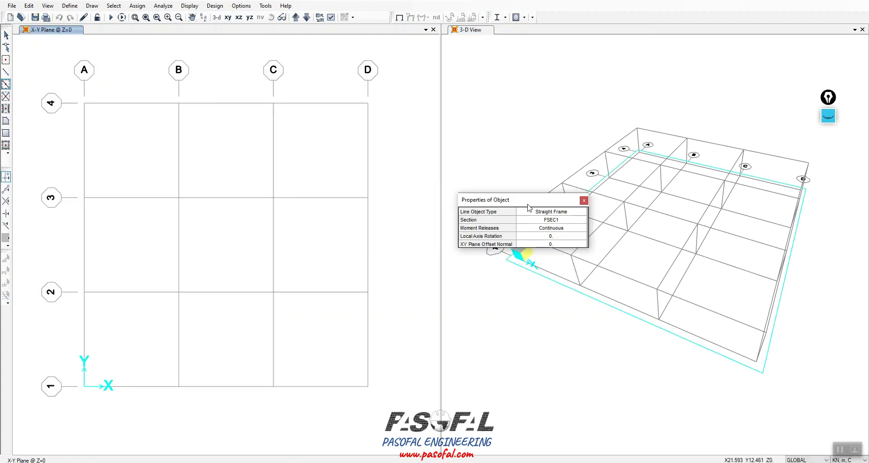
{"action": "left_click_drag", "start_coordinate": [77, 97], "coordinate": [138, 146]}
{"action": "left_click_drag", "start_coordinate": [297, 314], "coordinate": [78, 78]}
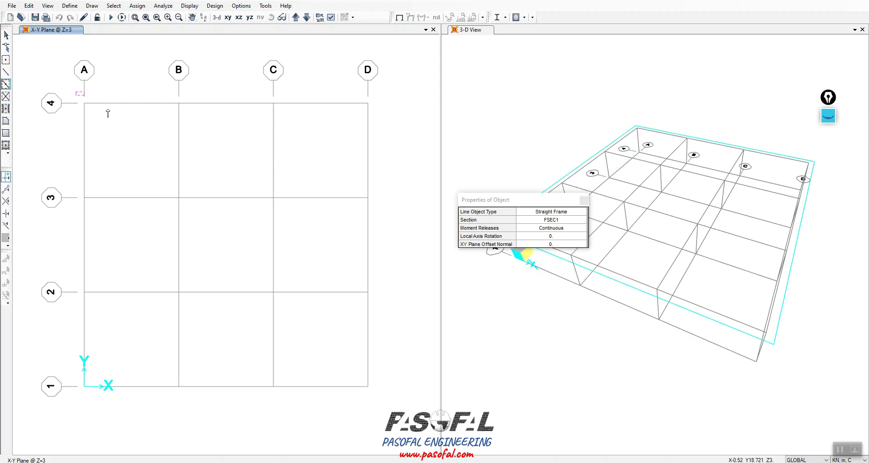
{"action": "left_click_drag", "start_coordinate": [186, 362], "coordinate": [185, 396]}
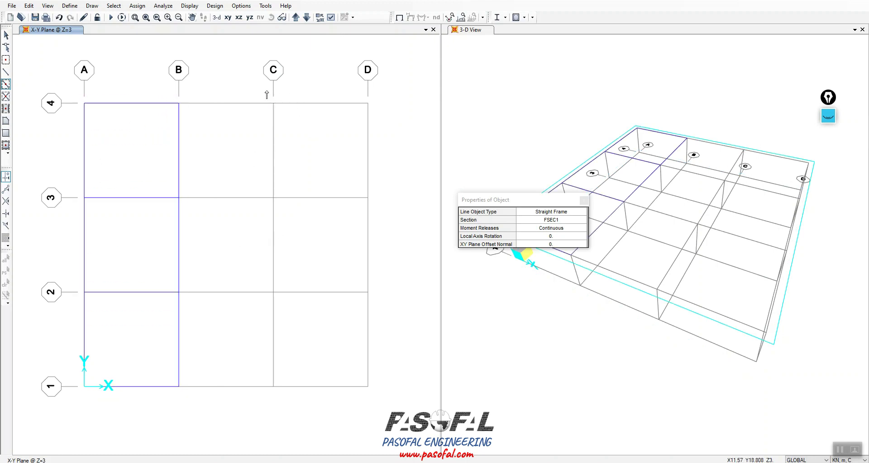
{"action": "left_click_drag", "start_coordinate": [326, 186], "coordinate": [379, 411]}
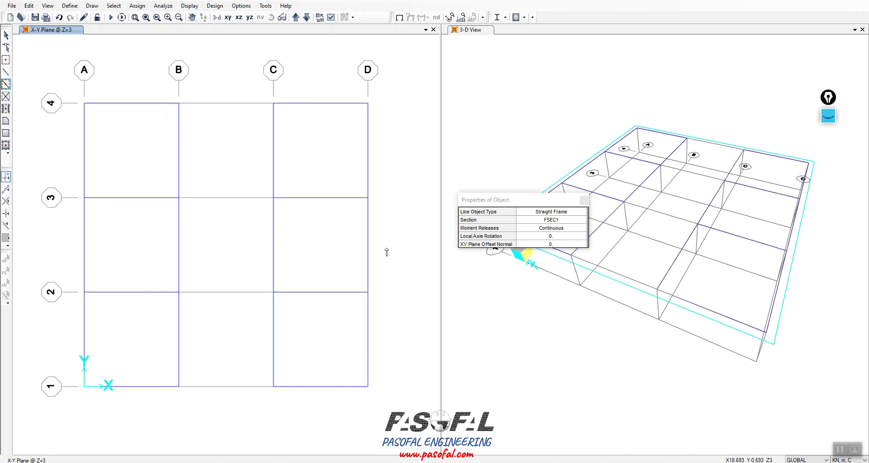
Close the frame properties and switch the left view to the Y-Z elevation at X=18.
{"action": "left_click_drag", "start_coordinate": [559, 205], "coordinate": [518, 198]}
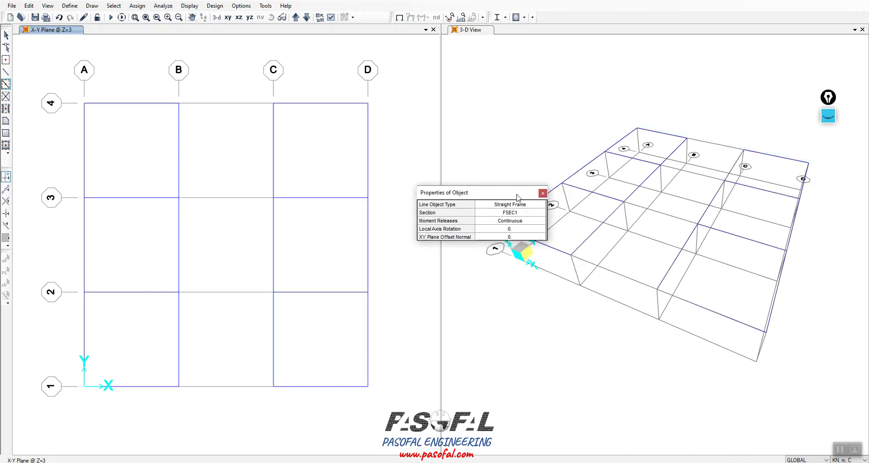
{"action": "left_click", "coordinate": [543, 194]}
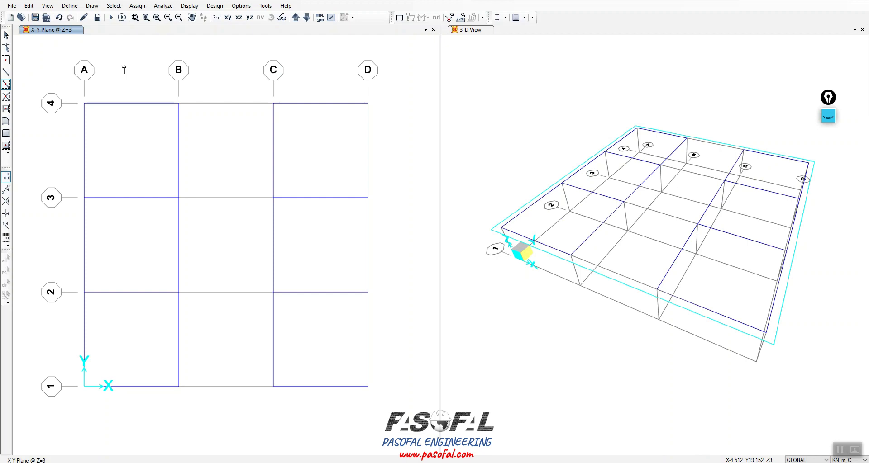
{"action": "left_click", "coordinate": [249, 18]}
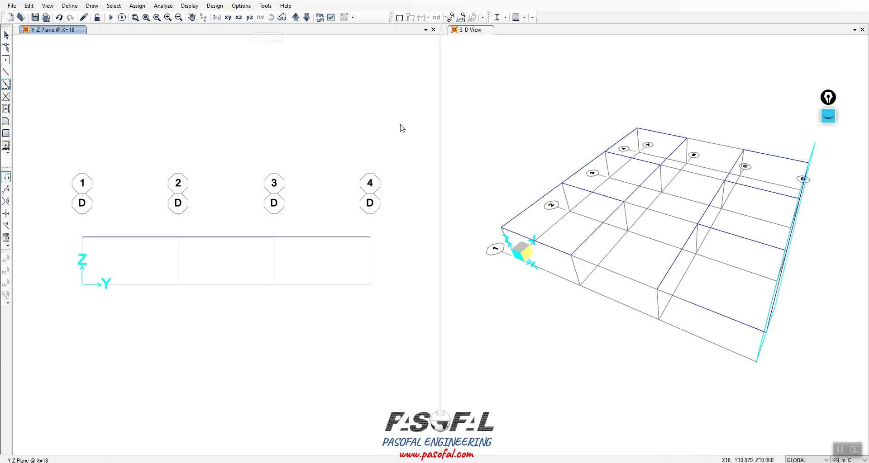
Draw frames on the grid D elevation at X=18, then step through the X=6 and X=12 elevations.
{"action": "left_click_drag", "start_coordinate": [287, 262], "coordinate": [72, 261]}
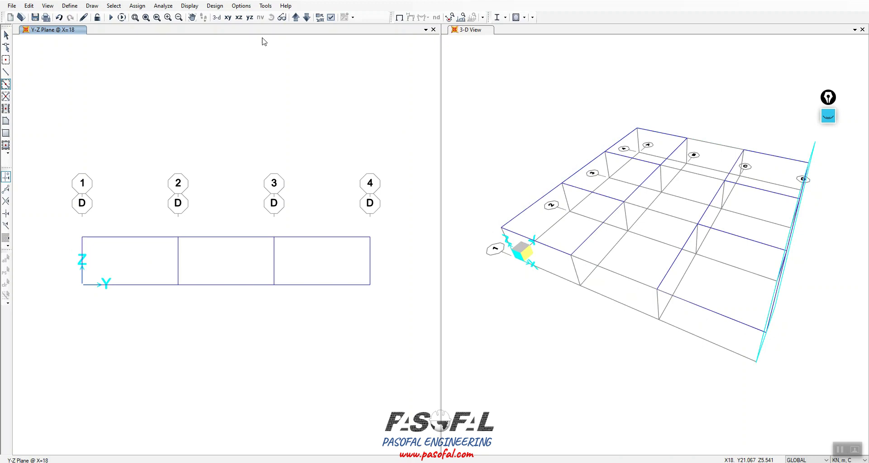
{"action": "left_click", "coordinate": [296, 19]}
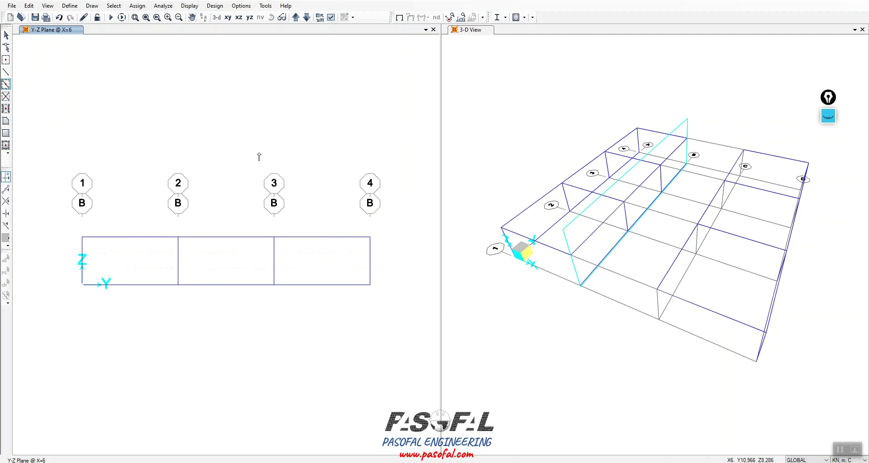
{"action": "left_click", "coordinate": [296, 17]}
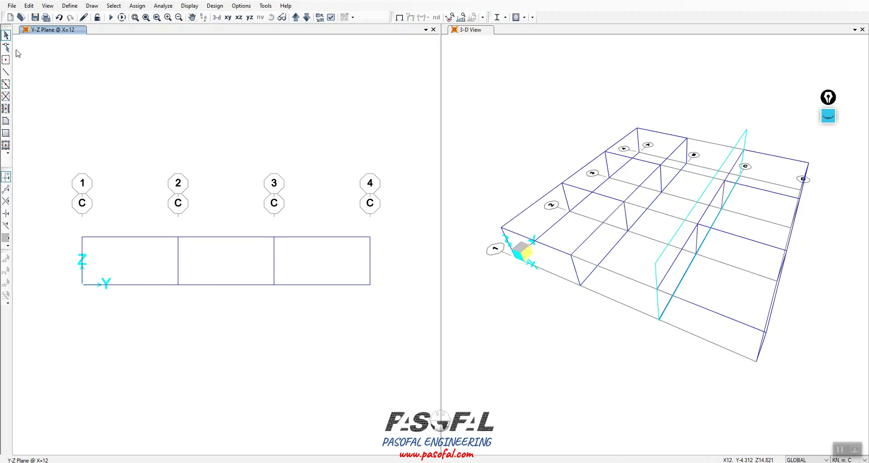
{"action": "scroll", "coordinate": [675, 326], "scroll_direction": "up", "scroll_amount": 3}
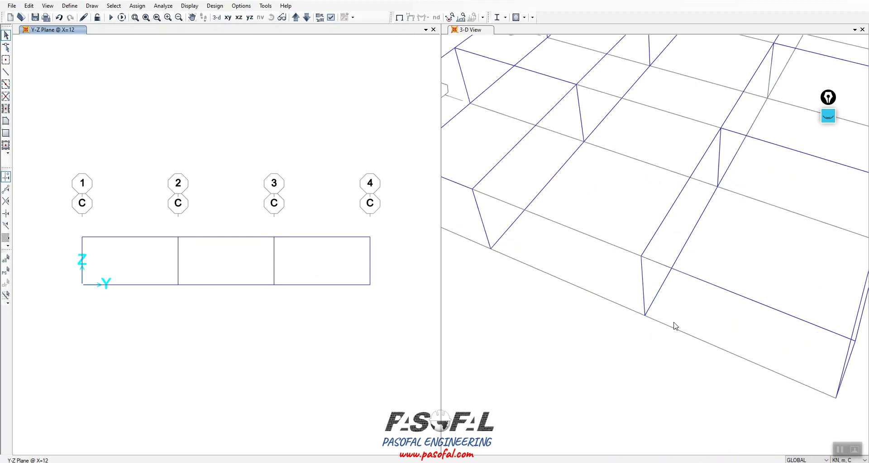
{"action": "scroll", "coordinate": [703, 234], "scroll_direction": "down", "scroll_amount": 3}
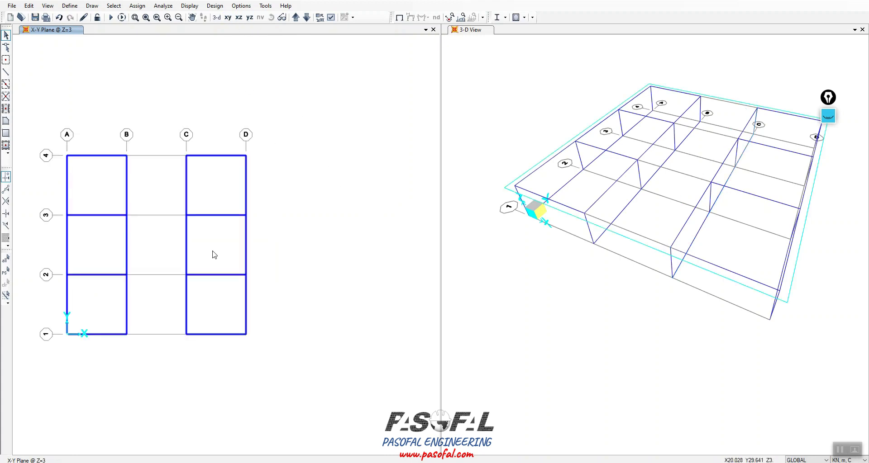
Bring the left plan view down to the base level Z=0.
{"action": "left_click", "coordinate": [44, 460]}
{"action": "left_click", "coordinate": [345, 228]}
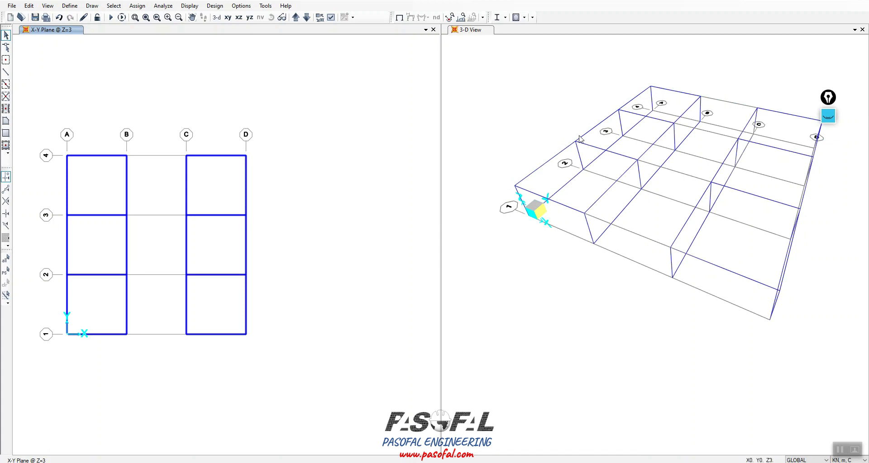
{"action": "left_click", "coordinate": [326, 191]}
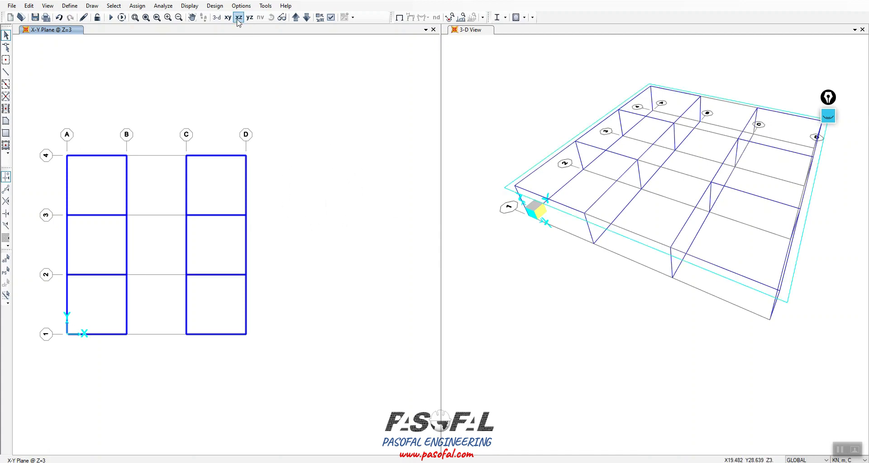
{"action": "left_click", "coordinate": [307, 18]}
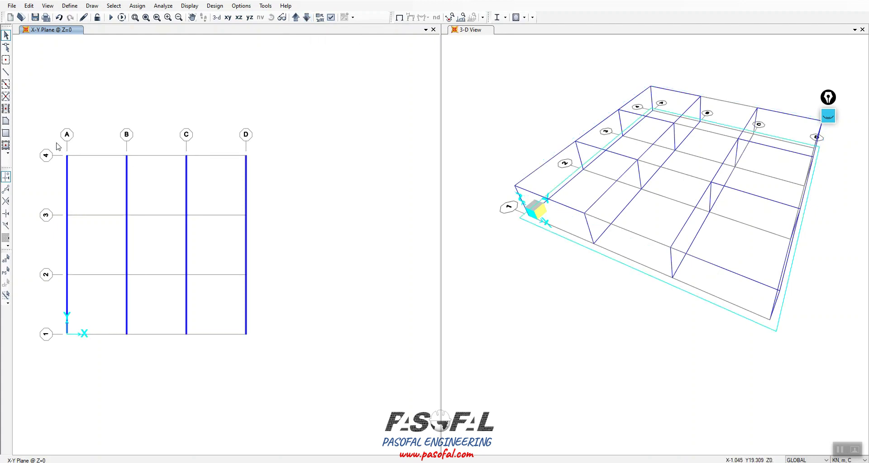
Delete all joints and frames on the Z=0 base level and orbit the 3-D model.
{"action": "left_click_drag", "start_coordinate": [151, 289], "coordinate": [270, 360]}
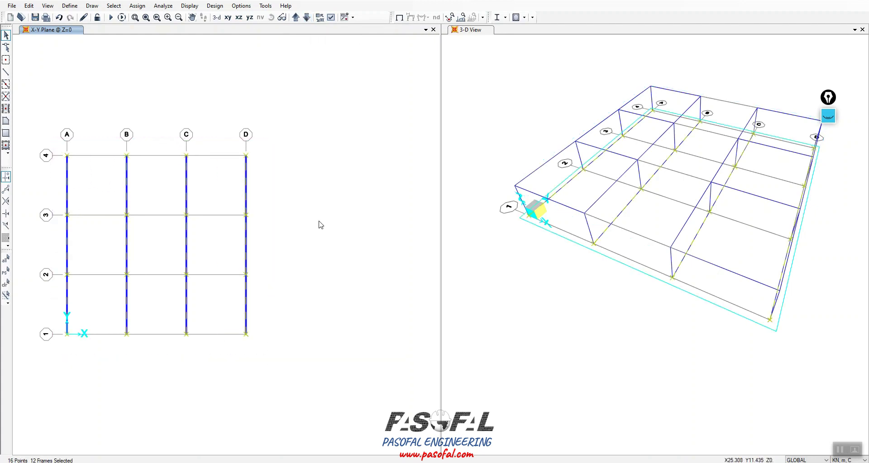
{"action": "scroll", "coordinate": [631, 221], "scroll_direction": "up", "scroll_amount": 2}
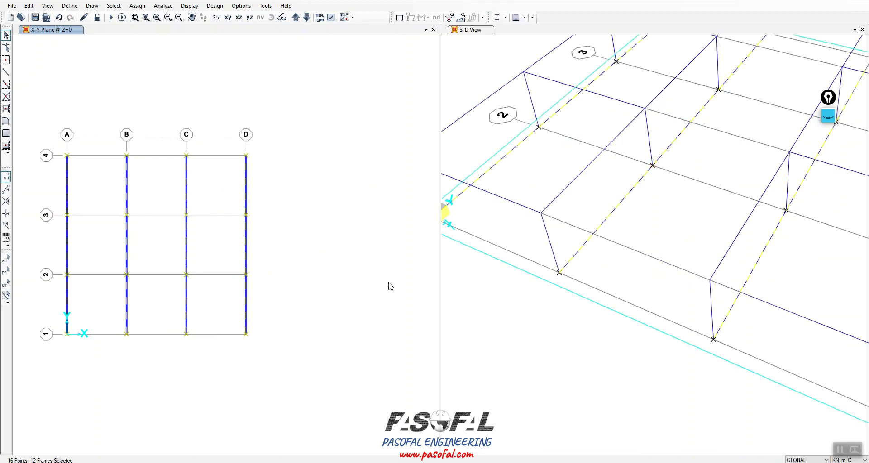
{"action": "key", "text": "ctrl+q"}
{"action": "left_click", "coordinate": [582, 287]}
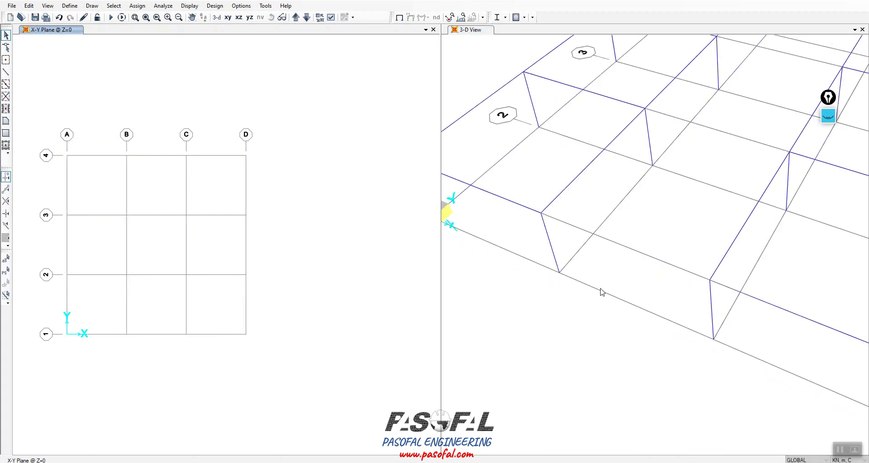
{"action": "scroll", "coordinate": [598, 266], "scroll_direction": "down", "scroll_amount": 5}
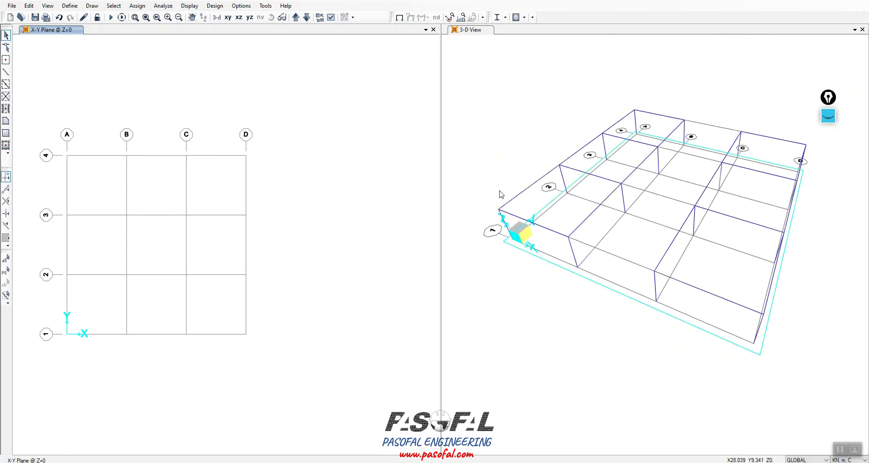
{"action": "middle_click_drag", "start_coordinate": [607, 232], "coordinate": [531, 107], "text": "shift"}
Accept the GLOBAL grid data unchanged, then hide the grid lines and bubbles in all views.
{"action": "right_click", "coordinate": [532, 105]}
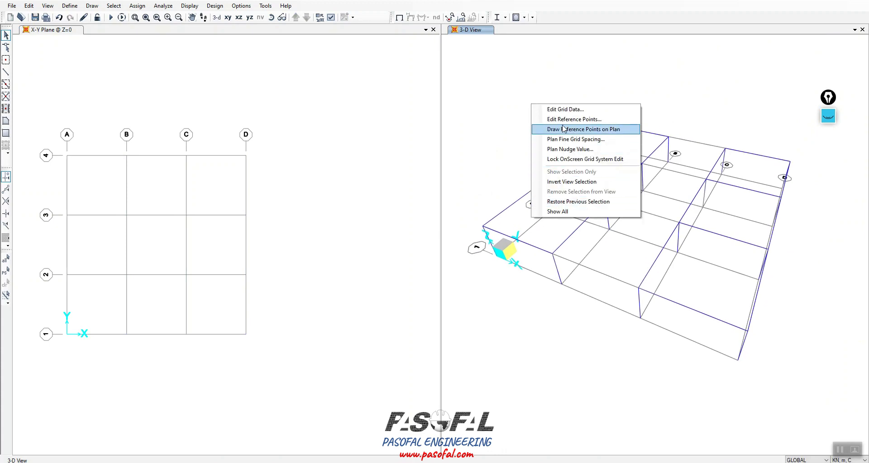
{"action": "left_click", "coordinate": [565, 109]}
{"action": "left_click_drag", "start_coordinate": [480, 179], "coordinate": [362, 131]}
{"action": "left_click", "coordinate": [362, 187]}
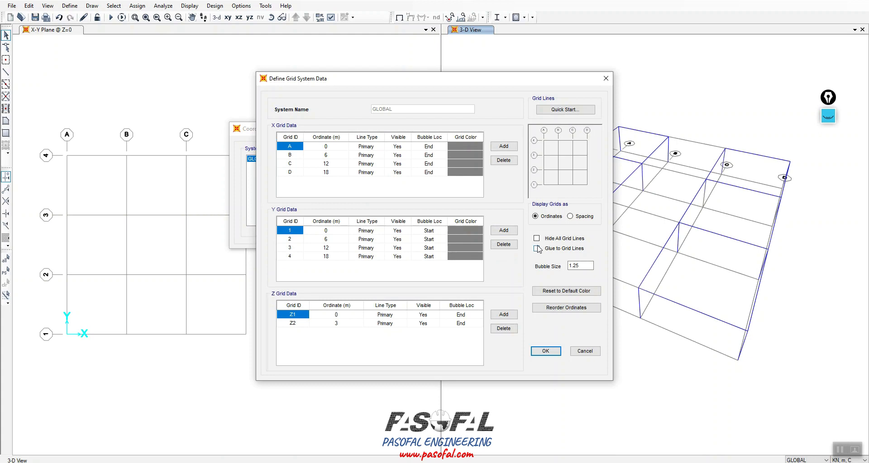
{"action": "left_click", "coordinate": [546, 351]}
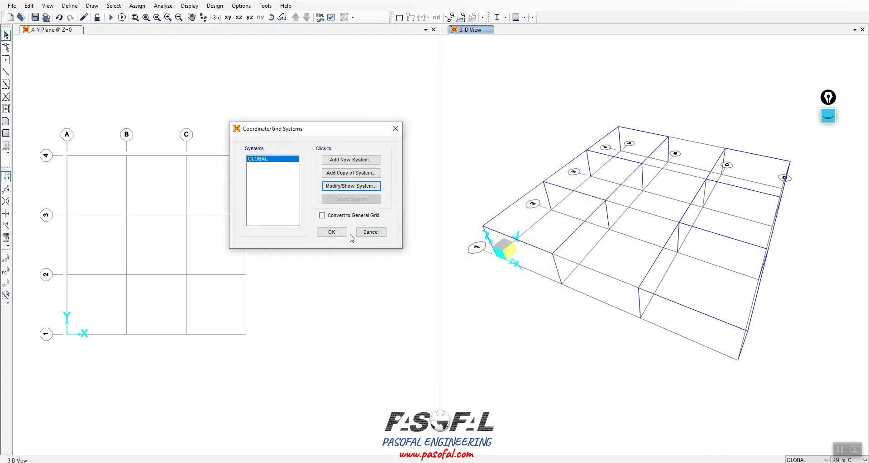
{"action": "left_click", "coordinate": [336, 234]}
{"action": "key", "text": "F7"}
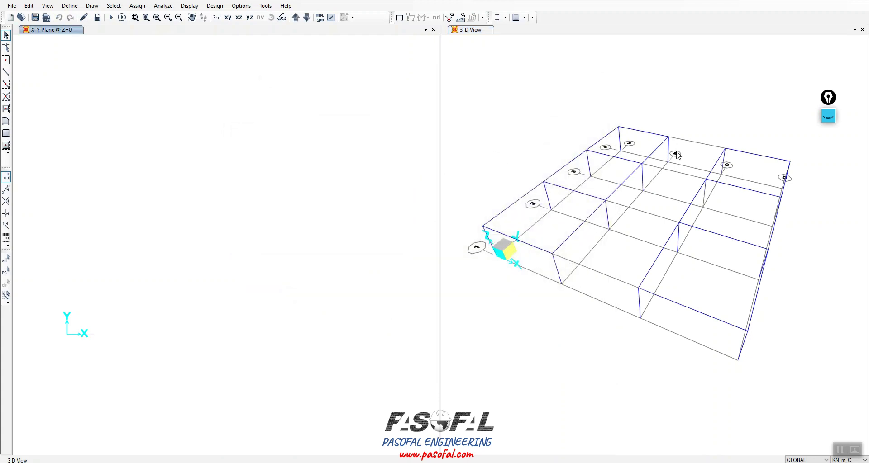
With the screen-ink pen, outline the first frame's floor in black and draw its load span arrow.
{"action": "scroll", "coordinate": [531, 193], "scroll_direction": "up", "scroll_amount": 3}
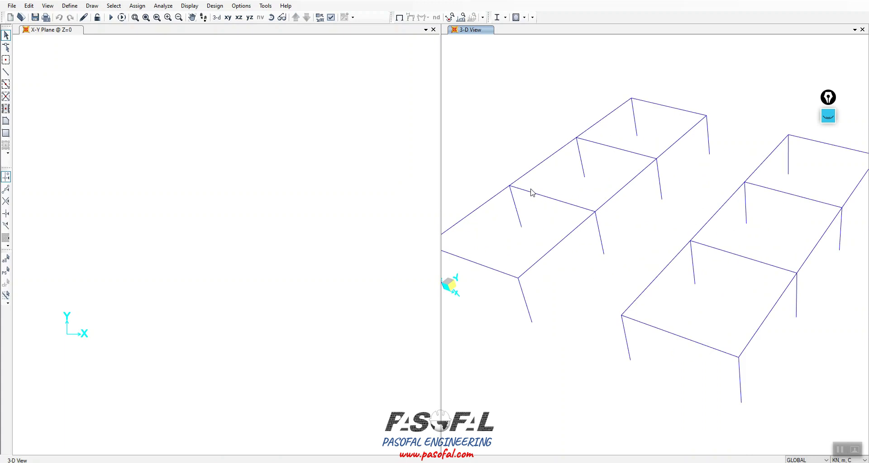
{"action": "scroll", "coordinate": [656, 225], "scroll_direction": "down", "scroll_amount": 3}
{"action": "scroll", "coordinate": [640, 212], "scroll_direction": "up", "scroll_amount": 3}
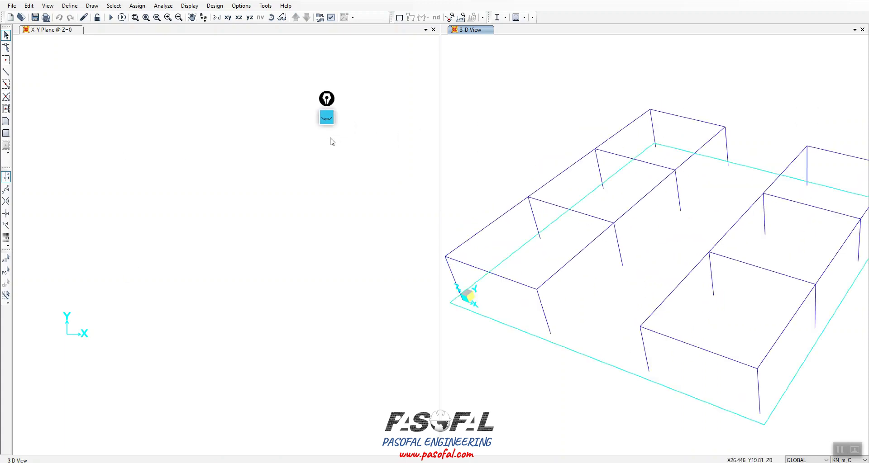
{"action": "left_click", "coordinate": [326, 118]}
{"action": "left_click", "coordinate": [326, 145]}
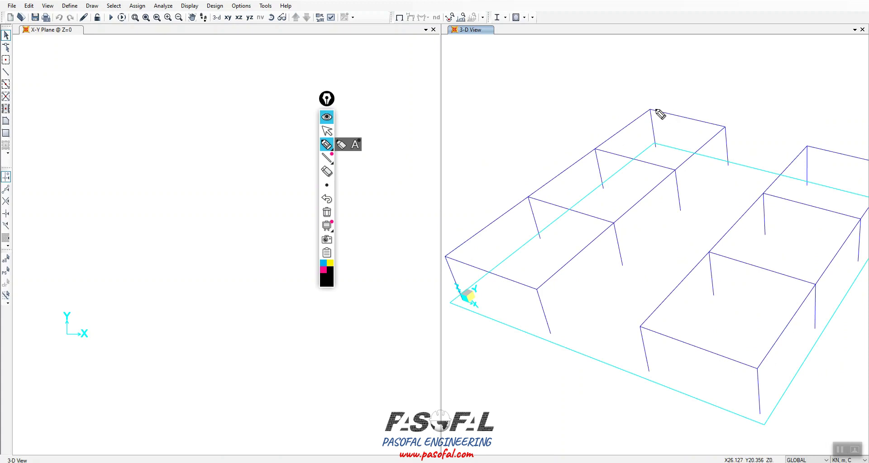
{"action": "mouse_move", "coordinate": [650, 108]}
{"action": "left_mouse_down"}
{"action": "mouse_move", "coordinate": [450, 251]}
{"action": "mouse_move", "coordinate": [457, 262]}
{"action": "mouse_move", "coordinate": [532, 286]}
{"action": "mouse_move", "coordinate": [726, 131]}
{"action": "mouse_move", "coordinate": [650, 109]}
{"action": "left_mouse_up"}
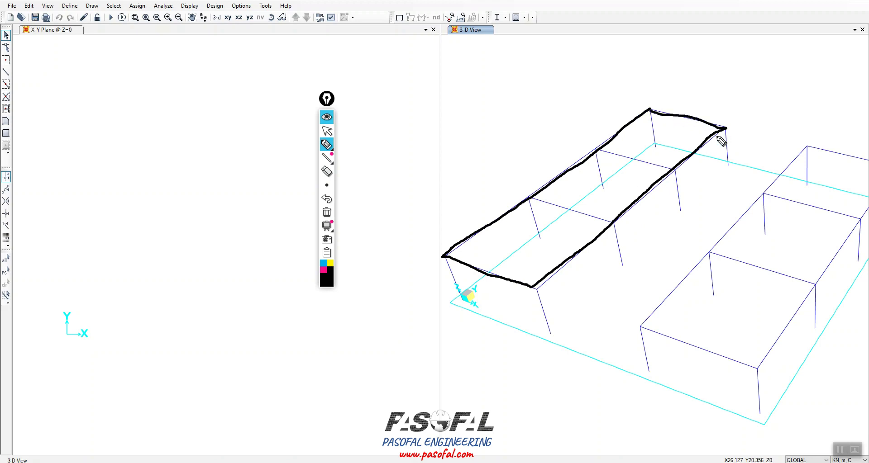
{"action": "mouse_move", "coordinate": [549, 221]}
{"action": "left_mouse_down"}
{"action": "mouse_move", "coordinate": [639, 160]}
{"action": "mouse_move", "coordinate": [621, 184]}
{"action": "left_mouse_up"}
{"action": "mouse_move", "coordinate": [553, 203]}
{"action": "left_mouse_down"}
{"action": "mouse_move", "coordinate": [551, 221]}
{"action": "mouse_move", "coordinate": [568, 218]}
{"action": "left_mouse_up"}
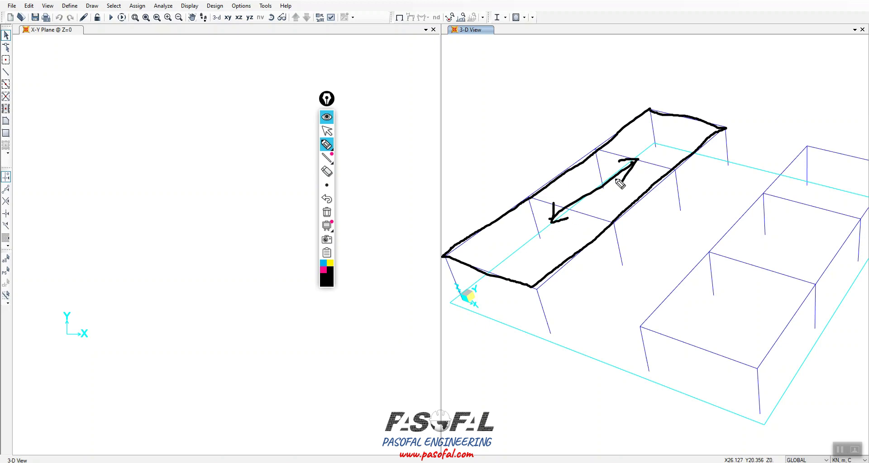
Mark the first frame's four receiving cross beams in magenta.
{"action": "left_click", "coordinate": [325, 271]}
{"action": "left_click_drag", "start_coordinate": [596, 150], "coordinate": [670, 166]}
{"action": "left_click_drag", "start_coordinate": [650, 109], "coordinate": [726, 125]}
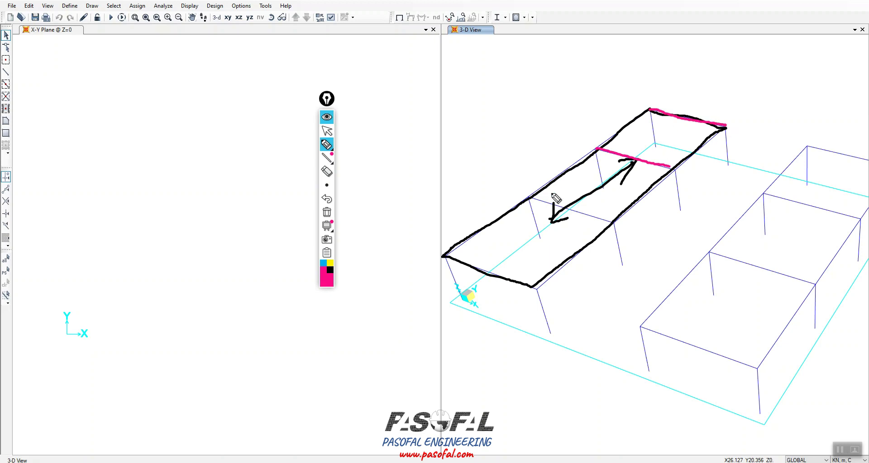
{"action": "left_click_drag", "start_coordinate": [531, 197], "coordinate": [612, 222]}
{"action": "left_click_drag", "start_coordinate": [451, 257], "coordinate": [535, 286]}
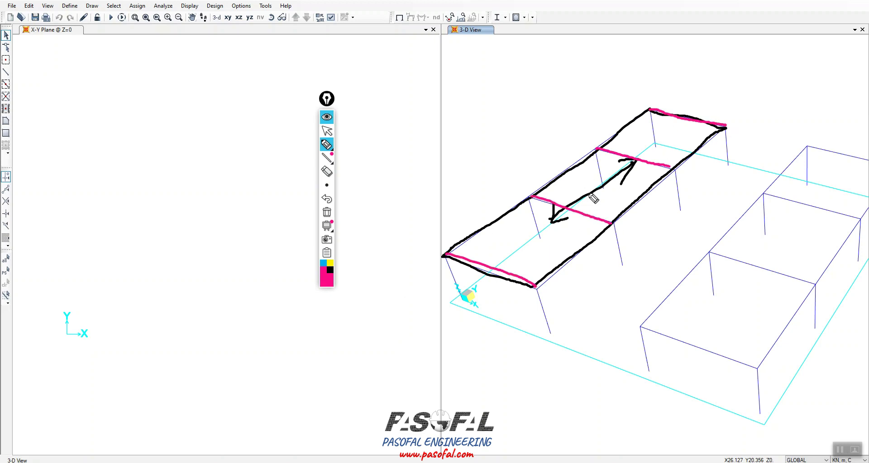
Outline the second frame's floor, draw its transverse span arrow, and mark both long beams pink.
{"action": "left_click", "coordinate": [329, 270]}
{"action": "mouse_move", "coordinate": [642, 327]}
{"action": "left_mouse_down"}
{"action": "mouse_move", "coordinate": [803, 147]}
{"action": "mouse_move", "coordinate": [844, 155]}
{"action": "mouse_move", "coordinate": [866, 174]}
{"action": "mouse_move", "coordinate": [818, 285]}
{"action": "mouse_move", "coordinate": [755, 369]}
{"action": "mouse_move", "coordinate": [647, 331]}
{"action": "left_mouse_up"}
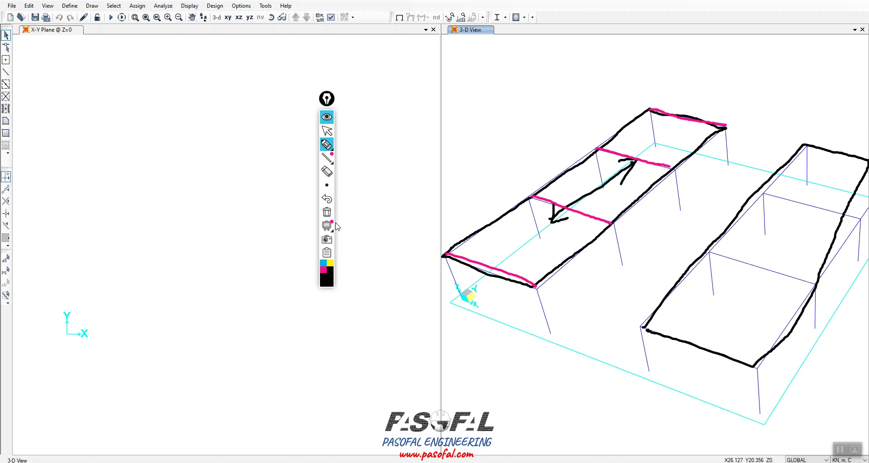
{"action": "mouse_move", "coordinate": [753, 234]}
{"action": "left_mouse_down"}
{"action": "mouse_move", "coordinate": [815, 260]}
{"action": "mouse_move", "coordinate": [808, 245]}
{"action": "mouse_move", "coordinate": [814, 259]}
{"action": "mouse_move", "coordinate": [802, 264]}
{"action": "mouse_move", "coordinate": [765, 252]}
{"action": "mouse_move", "coordinate": [754, 234]}
{"action": "mouse_move", "coordinate": [773, 226]}
{"action": "left_mouse_up"}
{"action": "left_click", "coordinate": [323, 272]}
{"action": "mouse_move", "coordinate": [808, 145]}
{"action": "left_mouse_down"}
{"action": "mouse_move", "coordinate": [676, 297]}
{"action": "mouse_move", "coordinate": [642, 323]}
{"action": "left_mouse_up"}
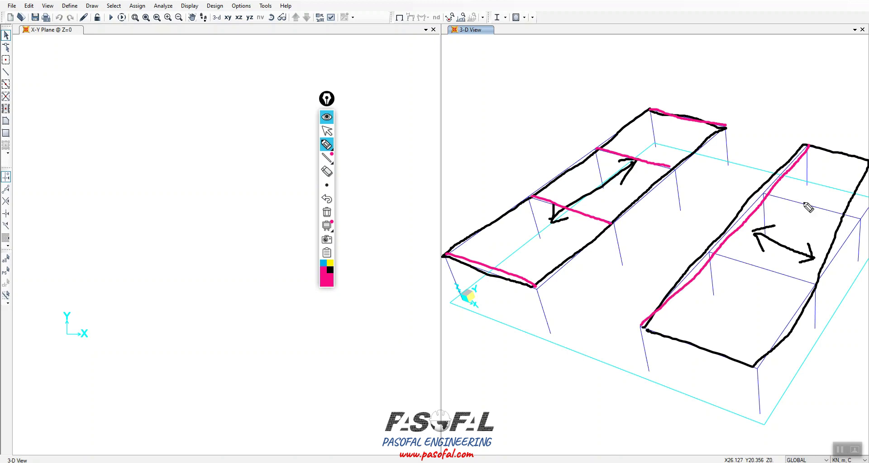
{"action": "left_click_drag", "start_coordinate": [756, 364], "coordinate": [865, 213]}
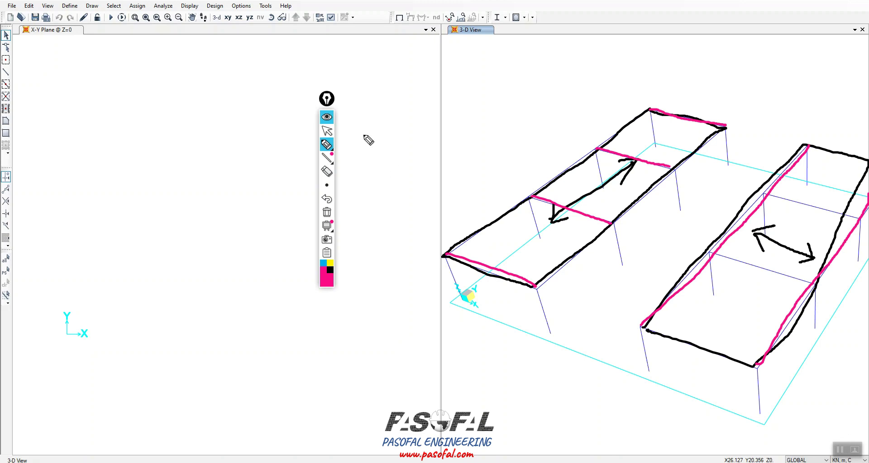
Finish sketching and switch the left window to a 3-D view.
{"action": "left_click", "coordinate": [327, 118]}
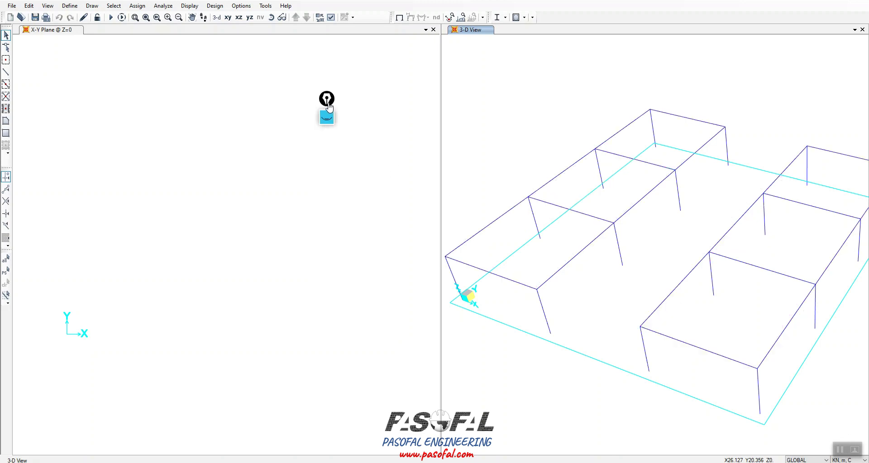
{"action": "left_click_drag", "start_coordinate": [327, 99], "coordinate": [722, 93]}
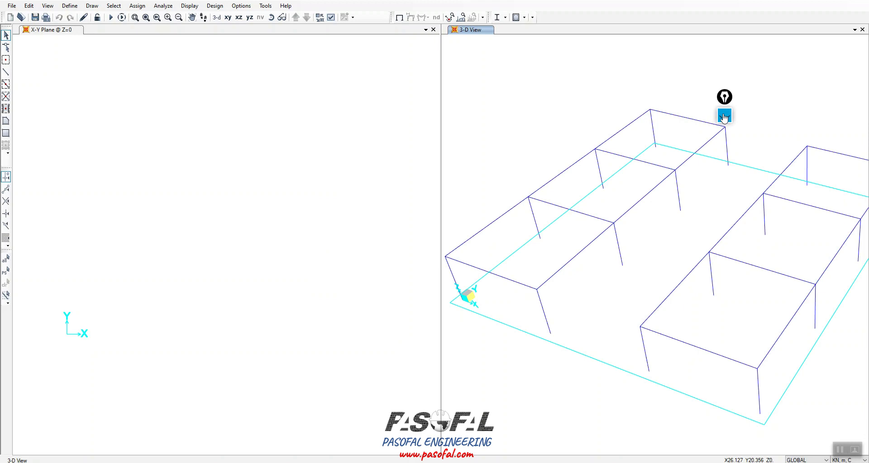
{"action": "left_click", "coordinate": [723, 114]}
{"action": "left_click", "coordinate": [780, 134]}
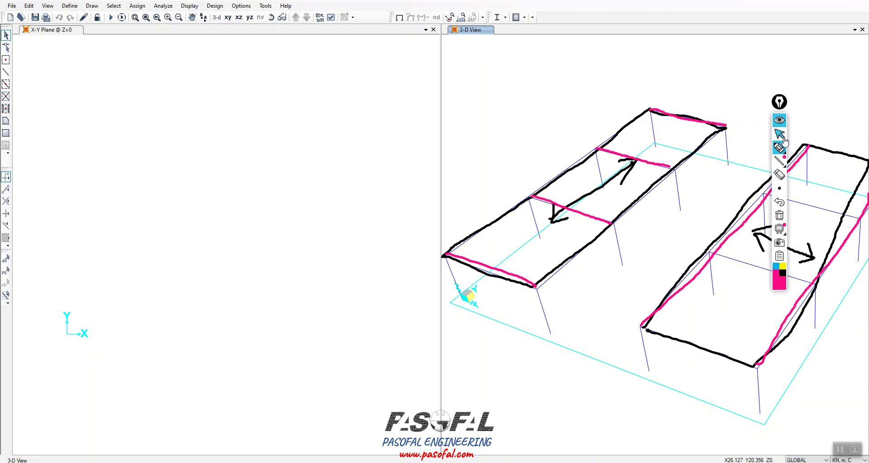
{"action": "left_click", "coordinate": [321, 50]}
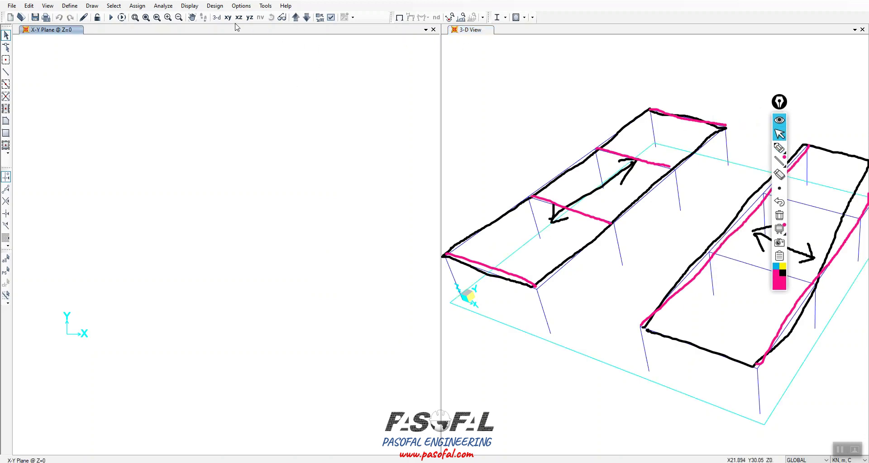
{"action": "left_click", "coordinate": [217, 17]}
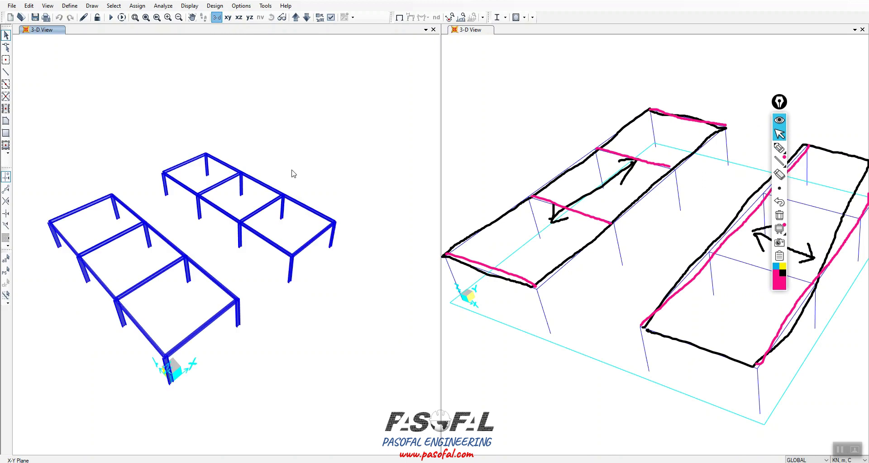
Set the left 3-D view's View Type to Standard so frames draw as plain lines, then reorient it.
{"action": "middle_click_drag", "start_coordinate": [307, 326], "coordinate": [108, 285]}
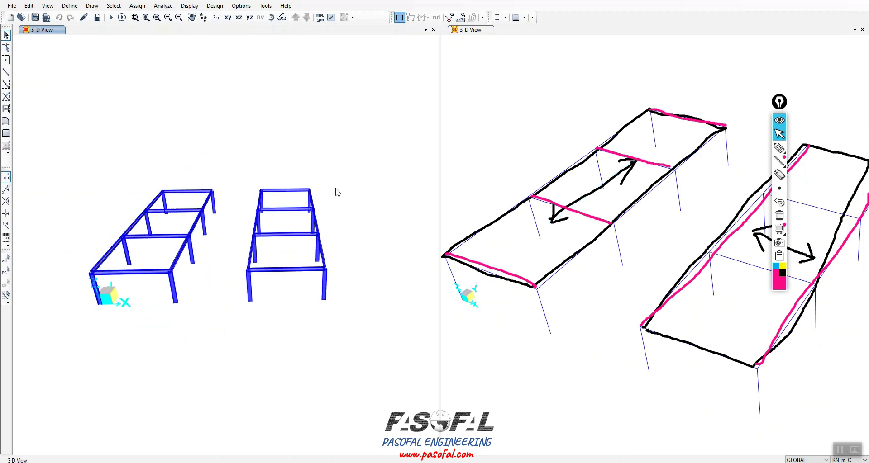
{"action": "left_click", "coordinate": [331, 17]}
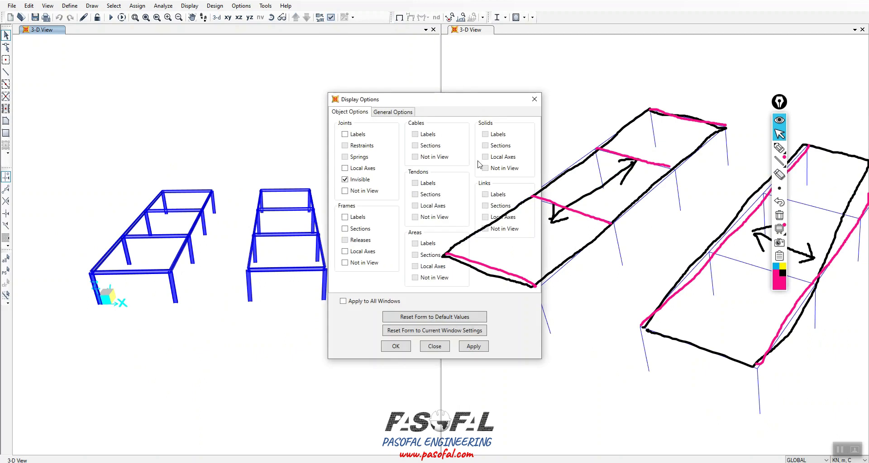
{"action": "left_click", "coordinate": [405, 113]}
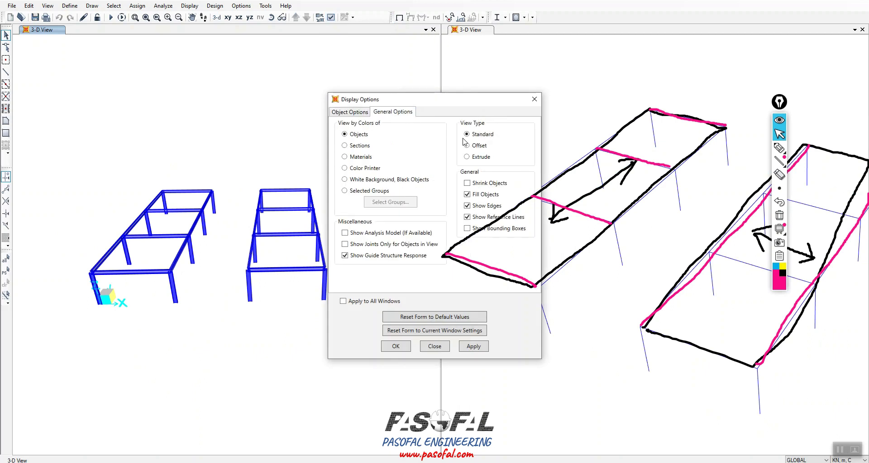
{"action": "left_click", "coordinate": [394, 347]}
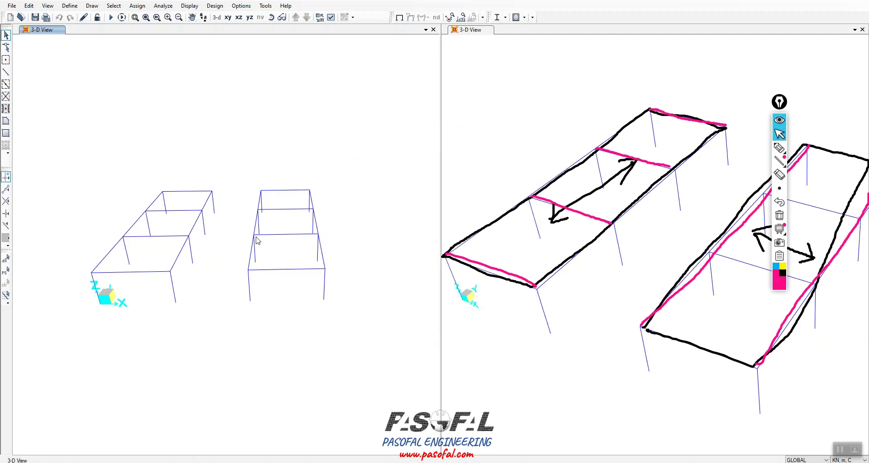
{"action": "middle_click_drag", "start_coordinate": [333, 291], "coordinate": [198, 301], "text": "shift"}
{"action": "scroll", "coordinate": [226, 258], "scroll_direction": "up", "scroll_amount": 3}
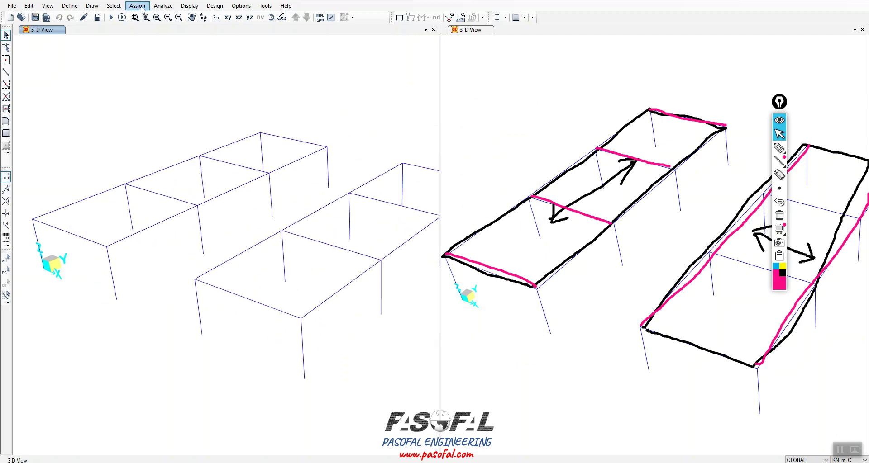
Check that ASEC1 and None are the only area sections offered for Draw Poly Area.
{"action": "left_click", "coordinate": [6, 121]}
{"action": "left_click_drag", "start_coordinate": [481, 198], "coordinate": [240, 70]}
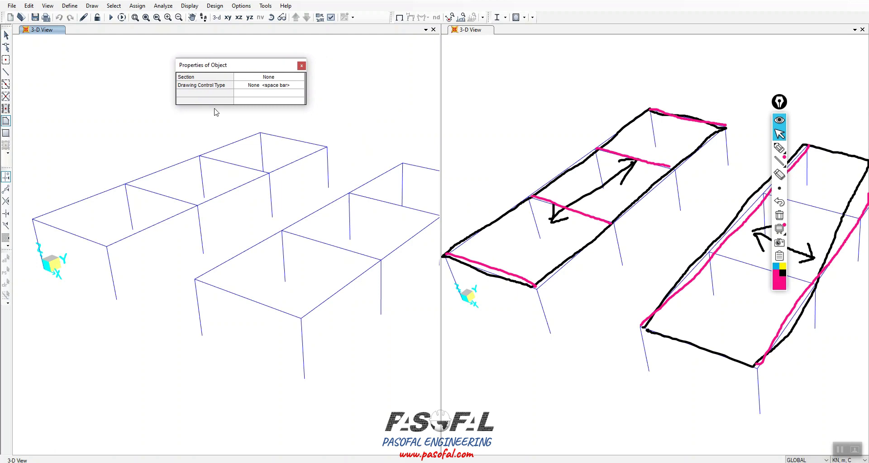
{"action": "left_click", "coordinate": [6, 123]}
{"action": "left_click_drag", "start_coordinate": [277, 69], "coordinate": [294, 73]}
{"action": "left_click", "coordinate": [302, 76]}
{"action": "left_click", "coordinate": [322, 76]}
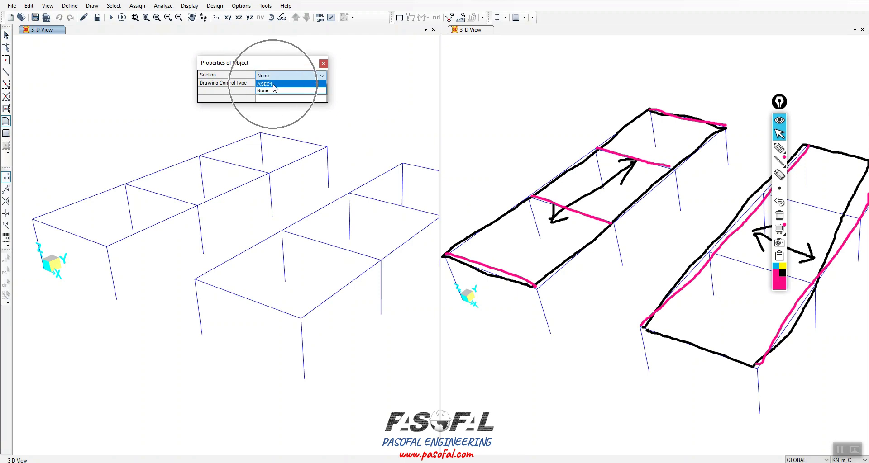
{"action": "left_click", "coordinate": [281, 69]}
{"action": "left_click", "coordinate": [323, 64]}
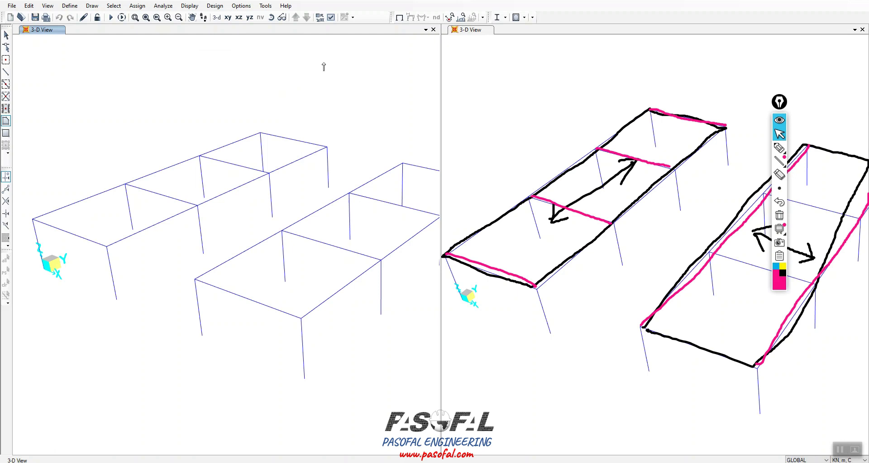
{"action": "left_click", "coordinate": [69, 6]}
Open the Area Sections definitions and display the ASEC1 shell section properties.
{"action": "mouse_move", "coordinate": [86, 32]}
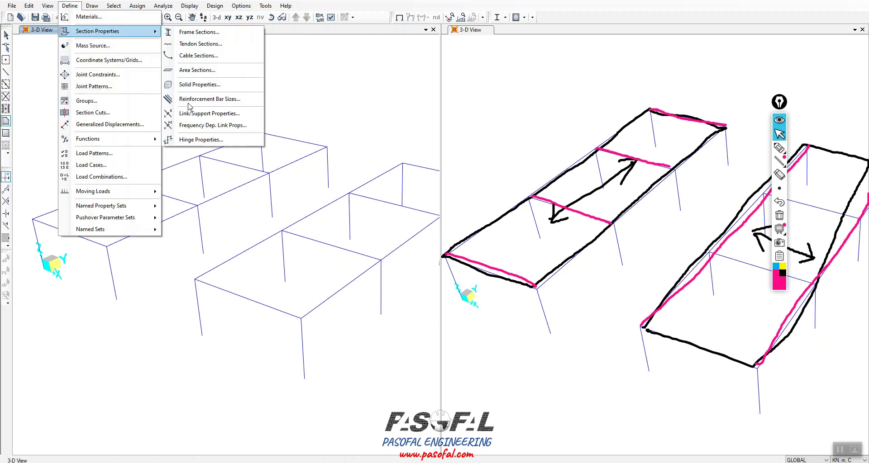
{"action": "left_click", "coordinate": [189, 71]}
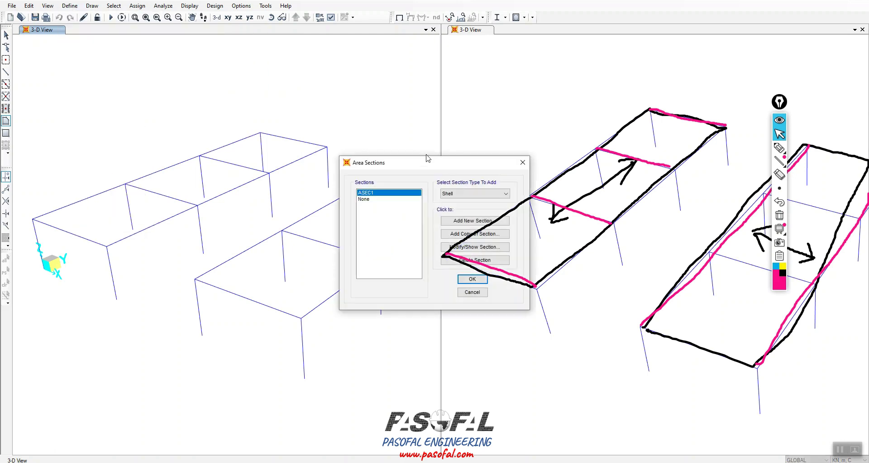
{"action": "left_click_drag", "start_coordinate": [421, 171], "coordinate": [302, 92]}
{"action": "left_click", "coordinate": [249, 117]}
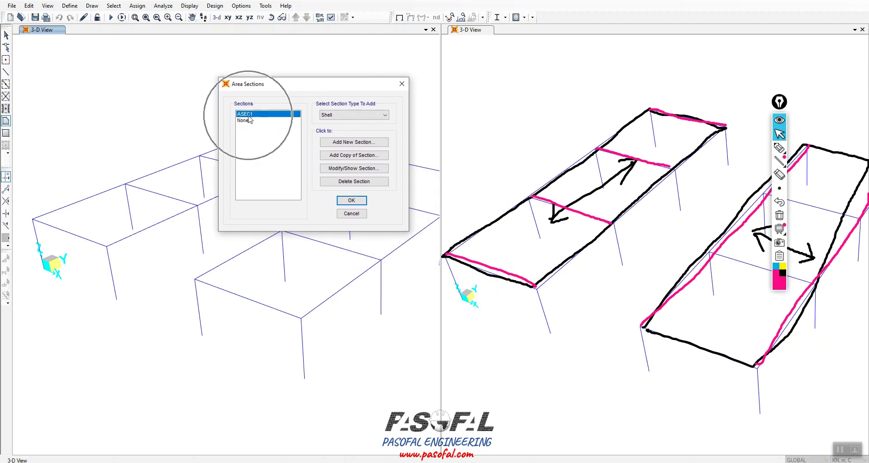
{"action": "left_click", "coordinate": [349, 168]}
{"action": "left_click_drag", "start_coordinate": [485, 132], "coordinate": [253, 108]}
Review ASEC1's 0.25 membrane thickness and close the shell section unchanged.
{"action": "left_click", "coordinate": [309, 175]}
{"action": "double_click", "coordinate": [309, 176]}
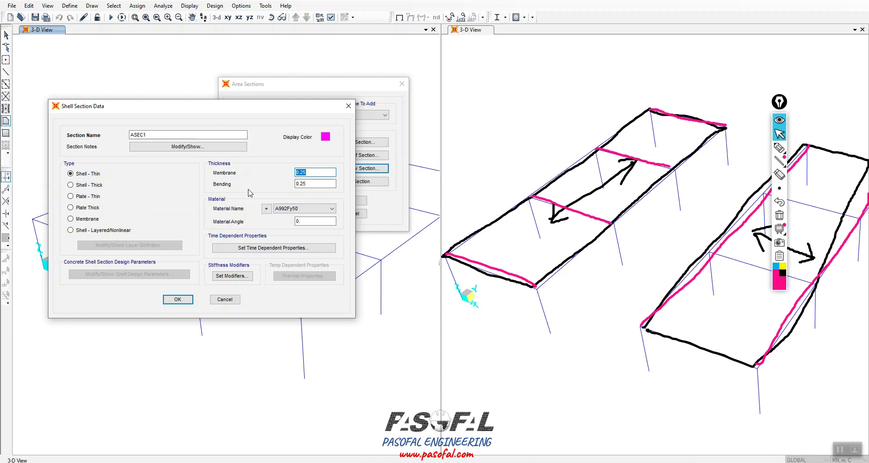
{"action": "left_click_drag", "start_coordinate": [252, 111], "coordinate": [286, 103]}
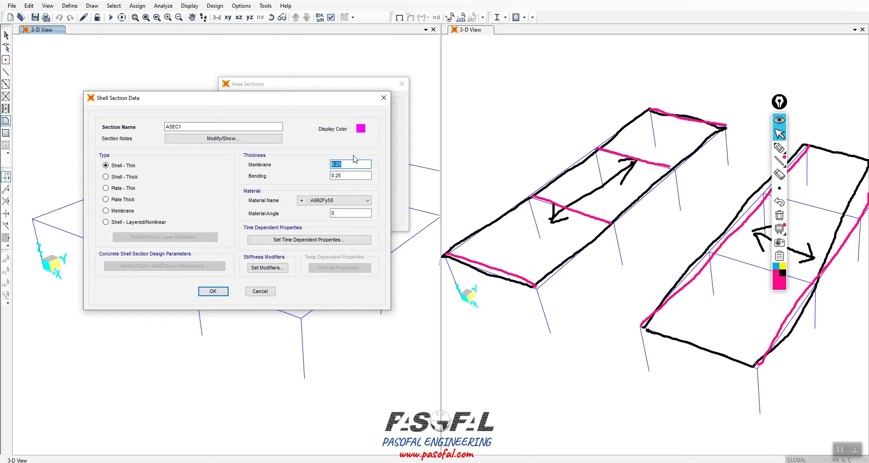
{"action": "left_click", "coordinate": [384, 98]}
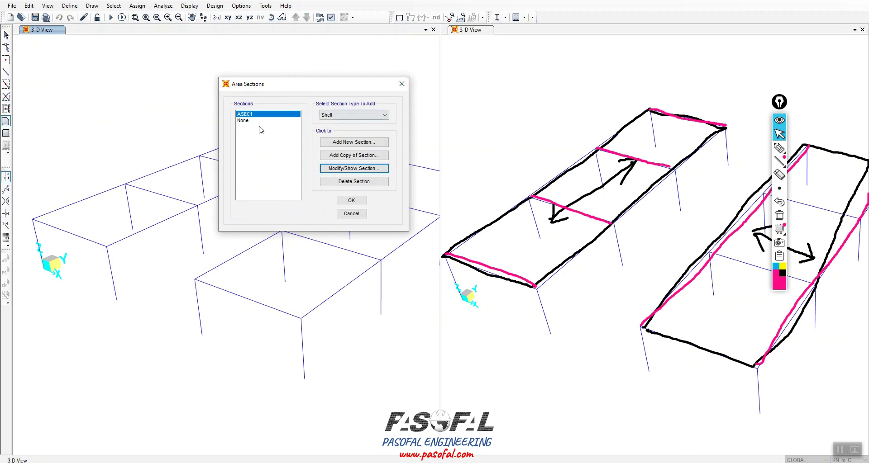
Select the None section entry and close the Area Sections dialog.
{"action": "left_click", "coordinate": [245, 121]}
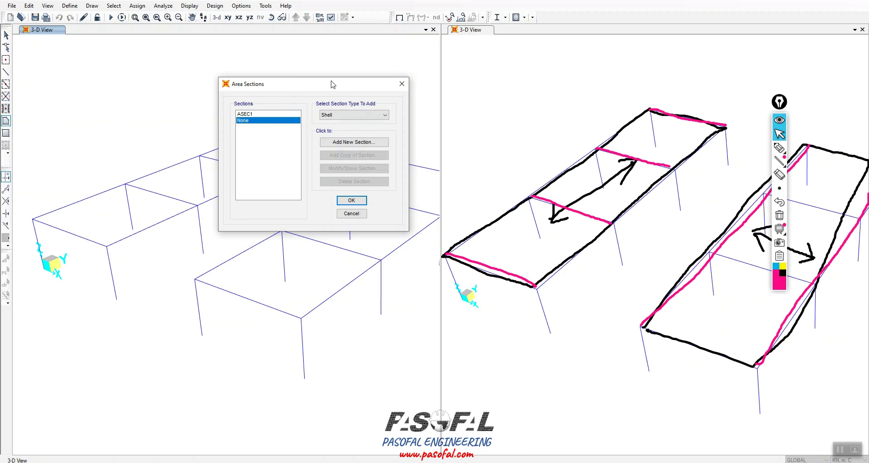
{"action": "left_click_drag", "start_coordinate": [331, 82], "coordinate": [302, 69]}
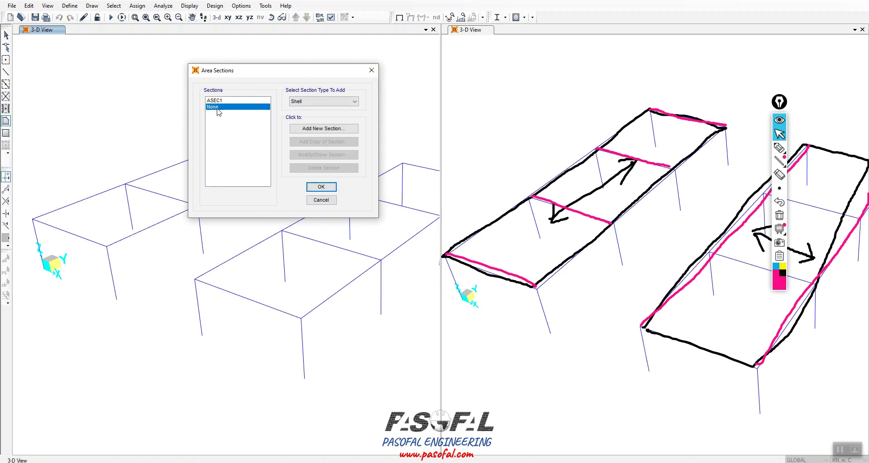
{"action": "left_click", "coordinate": [372, 70]}
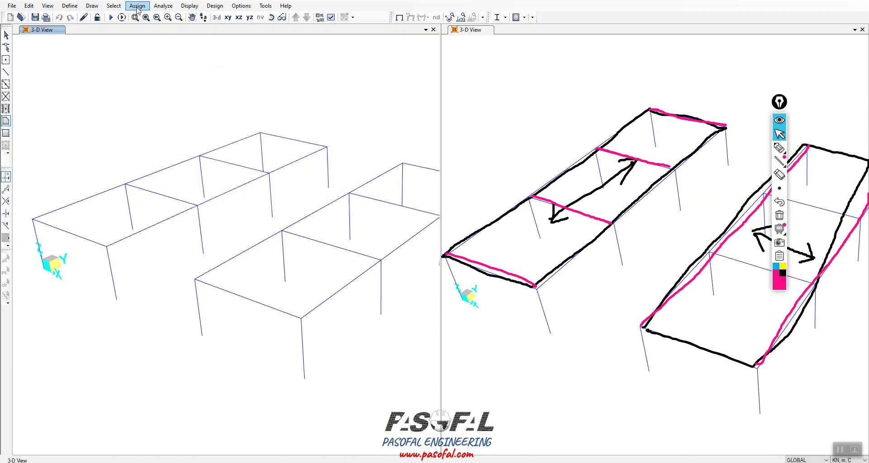
Draw a poly area through the first frame's roof corner joints to create its floor.
{"action": "left_click", "coordinate": [7, 122]}
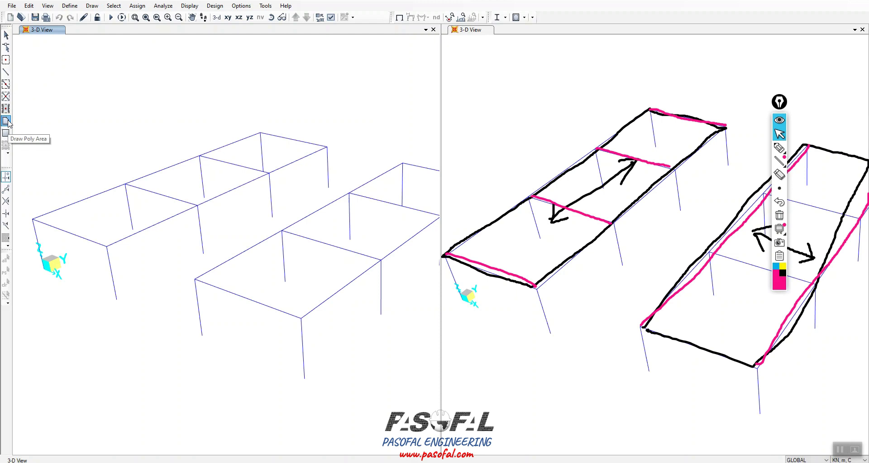
{"action": "left_click", "coordinate": [260, 133]}
{"action": "left_click", "coordinate": [32, 220]}
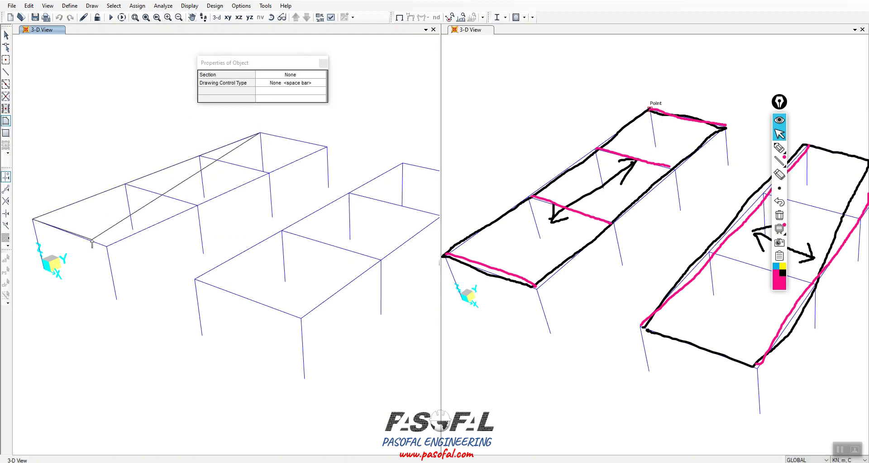
{"action": "left_click", "coordinate": [107, 246]}
{"action": "key", "text": "Escape"}
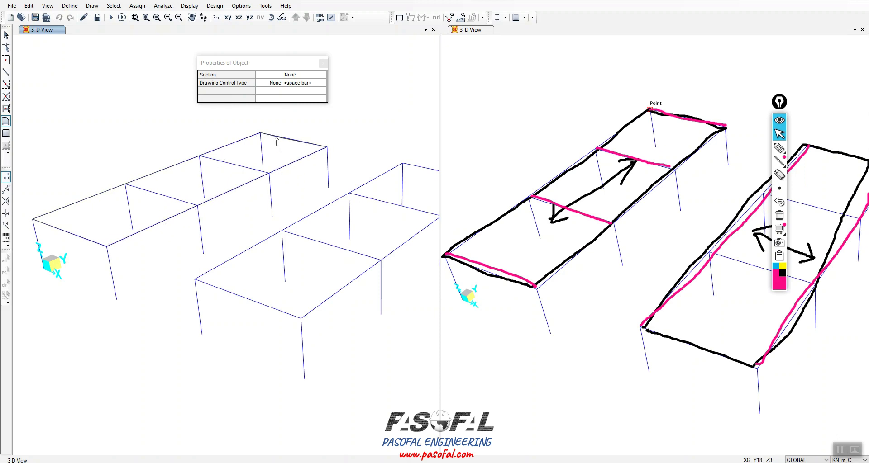
{"action": "left_click", "coordinate": [261, 133]}
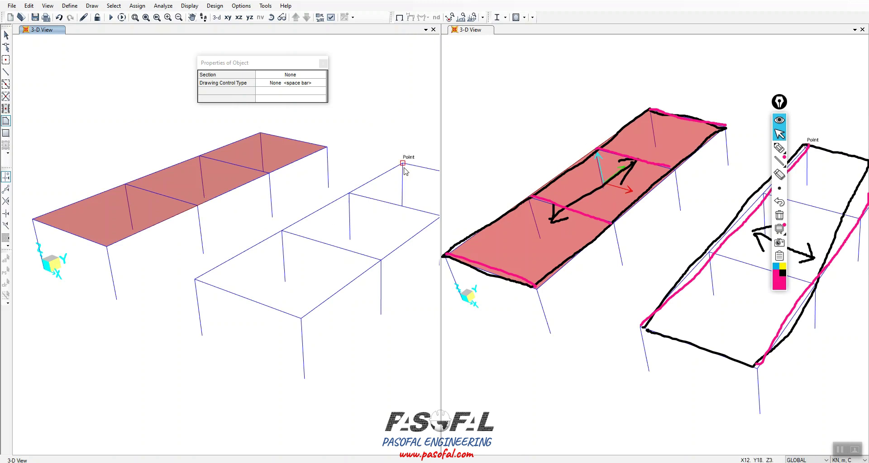
Create the floor area over the second frame's roof.
{"action": "scroll", "coordinate": [278, 253], "scroll_direction": "down", "scroll_amount": 2}
{"action": "scroll", "coordinate": [299, 248], "scroll_direction": "up", "scroll_amount": 2}
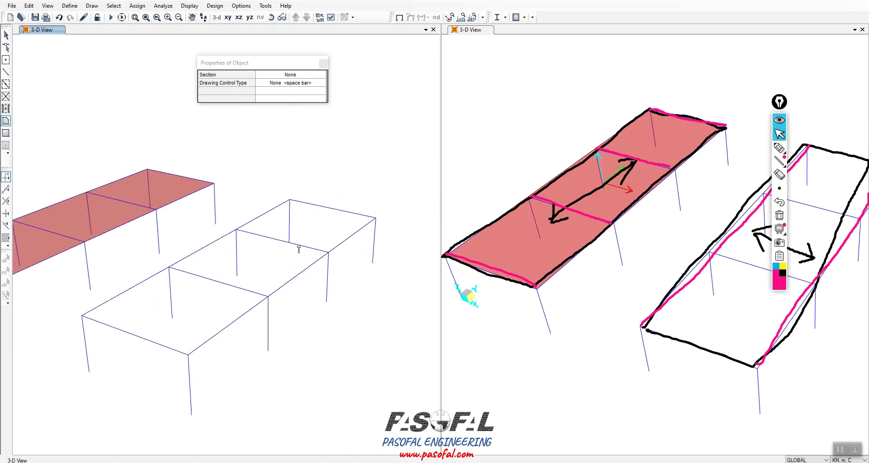
{"action": "left_click", "coordinate": [290, 200]}
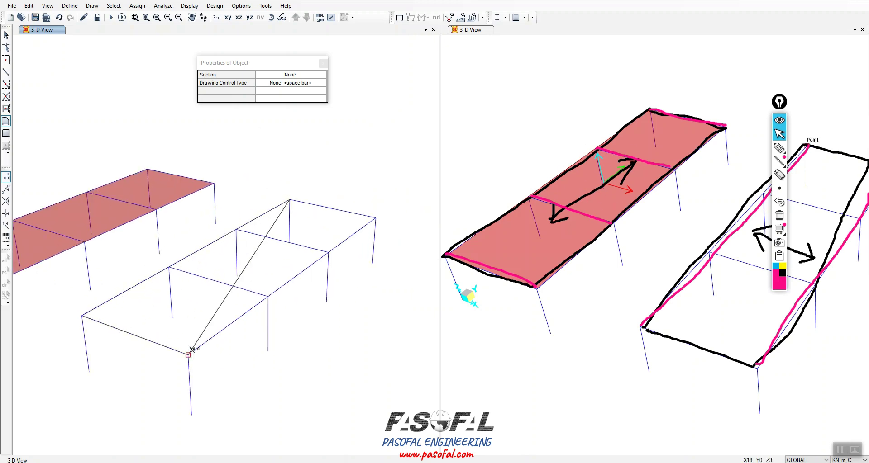
{"action": "key", "text": "Escape"}
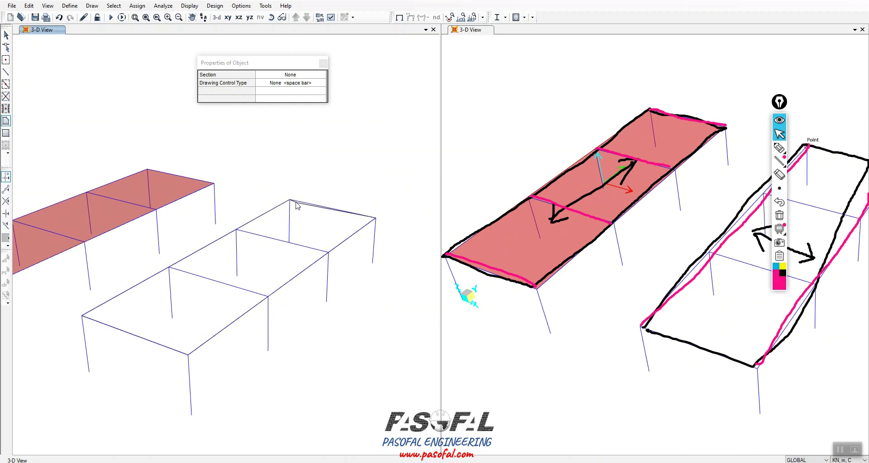
{"action": "left_click", "coordinate": [290, 200]}
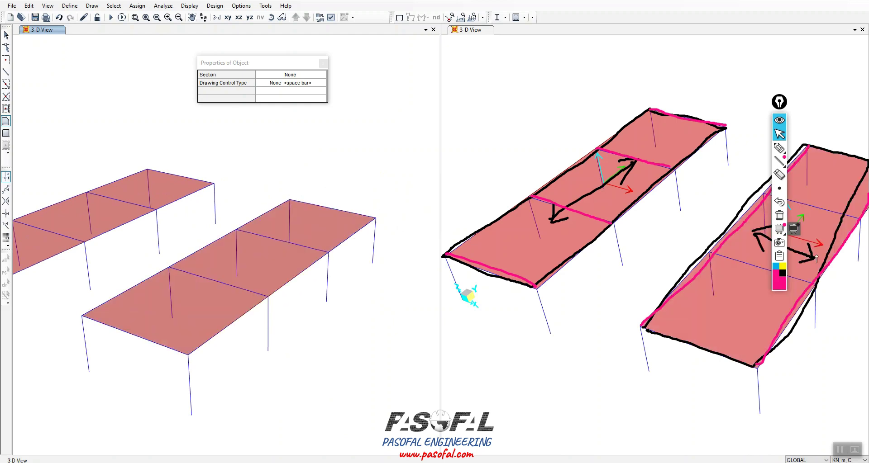
{"action": "mouse_move", "coordinate": [781, 104]}
{"action": "left_mouse_down"}
{"action": "mouse_move", "coordinate": [661, 75]}
{"action": "mouse_move", "coordinate": [490, 293]}
{"action": "mouse_move", "coordinate": [445, 166]}
{"action": "mouse_move", "coordinate": [443, 53]}
{"action": "left_mouse_up"}
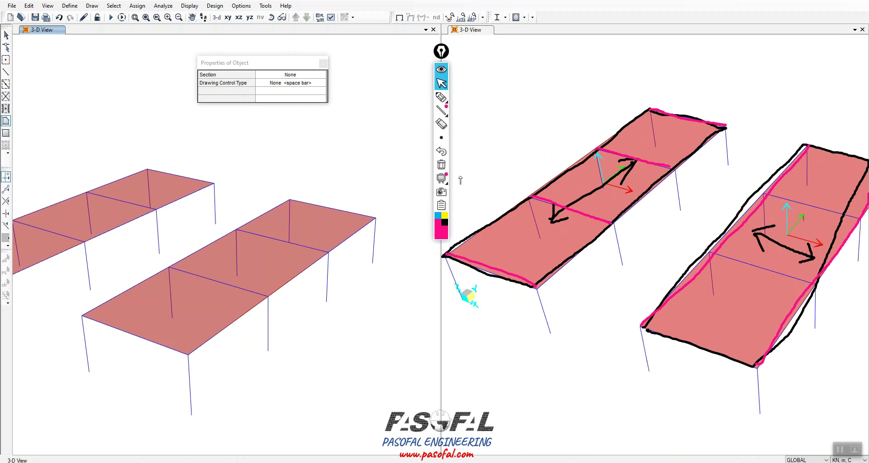
Number the two slab models 1 and 2 with the freehand pen.
{"action": "left_click", "coordinate": [441, 97]}
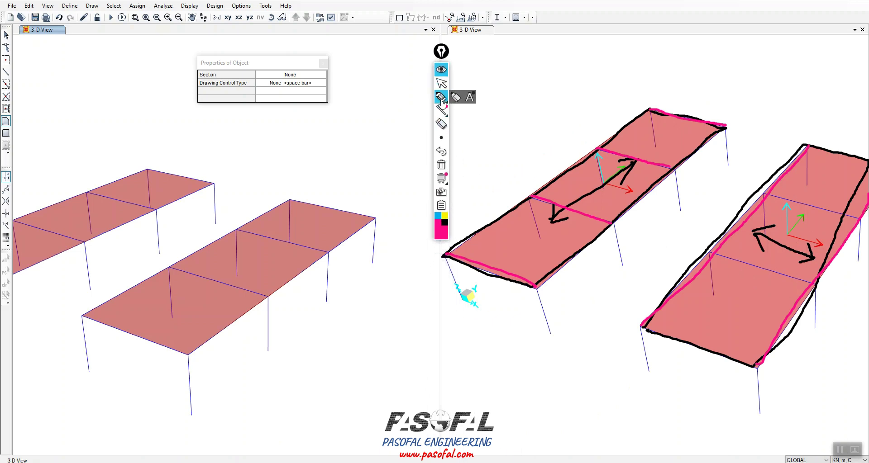
{"action": "mouse_move", "coordinate": [717, 89]}
{"action": "left_mouse_down"}
{"action": "mouse_move", "coordinate": [729, 102]}
{"action": "mouse_move", "coordinate": [710, 104]}
{"action": "mouse_move", "coordinate": [733, 103]}
{"action": "left_mouse_up"}
{"action": "mouse_move", "coordinate": [810, 111]}
{"action": "left_mouse_down"}
{"action": "mouse_move", "coordinate": [827, 129]}
{"action": "mouse_move", "coordinate": [818, 96]}
{"action": "mouse_move", "coordinate": [798, 128]}
{"action": "mouse_move", "coordinate": [847, 132]}
{"action": "left_mouse_up"}
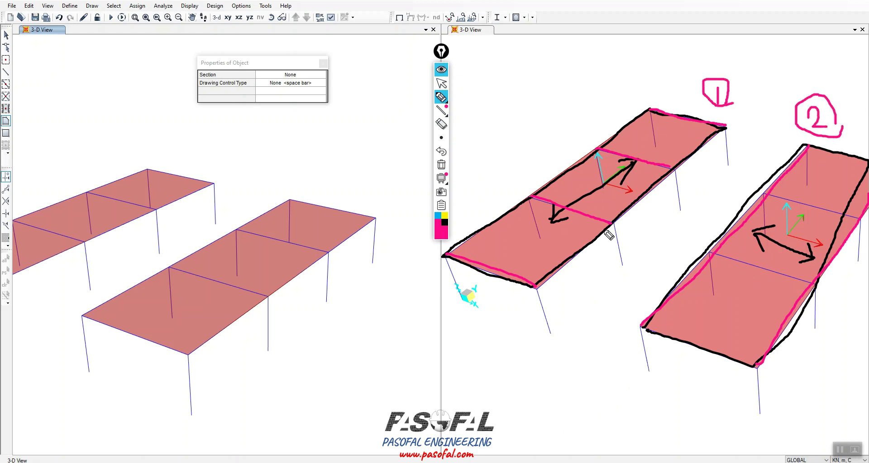
{"action": "left_click", "coordinate": [584, 204]}
Draw a dimension line under the second frame marking its three 6m bays.
{"action": "mouse_move", "coordinate": [197, 422]}
{"action": "left_mouse_down"}
{"action": "mouse_move", "coordinate": [197, 433]}
{"action": "mouse_move", "coordinate": [272, 384]}
{"action": "mouse_move", "coordinate": [281, 382]}
{"action": "mouse_move", "coordinate": [281, 393]}
{"action": "left_mouse_up"}
{"action": "mouse_move", "coordinate": [245, 406]}
{"action": "left_mouse_down"}
{"action": "mouse_move", "coordinate": [257, 427]}
{"action": "mouse_move", "coordinate": [248, 422]}
{"action": "left_mouse_up"}
{"action": "mouse_move", "coordinate": [267, 414]}
{"action": "left_mouse_down"}
{"action": "mouse_move", "coordinate": [271, 421]}
{"action": "mouse_move", "coordinate": [293, 410]}
{"action": "mouse_move", "coordinate": [306, 366]}
{"action": "mouse_move", "coordinate": [344, 322]}
{"action": "left_mouse_up"}
{"action": "left_click_drag", "start_coordinate": [342, 321], "coordinate": [352, 342]}
{"action": "mouse_move", "coordinate": [322, 364]}
{"action": "left_mouse_down"}
{"action": "mouse_move", "coordinate": [332, 392]}
{"action": "mouse_move", "coordinate": [327, 378]}
{"action": "mouse_move", "coordinate": [362, 357]}
{"action": "left_mouse_up"}
{"action": "mouse_move", "coordinate": [349, 327]}
{"action": "left_mouse_down"}
{"action": "mouse_move", "coordinate": [406, 278]}
{"action": "mouse_move", "coordinate": [409, 293]}
{"action": "left_mouse_up"}
{"action": "mouse_move", "coordinate": [385, 320]}
{"action": "left_mouse_down"}
{"action": "mouse_move", "coordinate": [398, 338]}
{"action": "mouse_move", "coordinate": [414, 318]}
{"action": "mouse_move", "coordinate": [378, 326]}
{"action": "mouse_move", "coordinate": [383, 309]}
{"action": "left_mouse_up"}
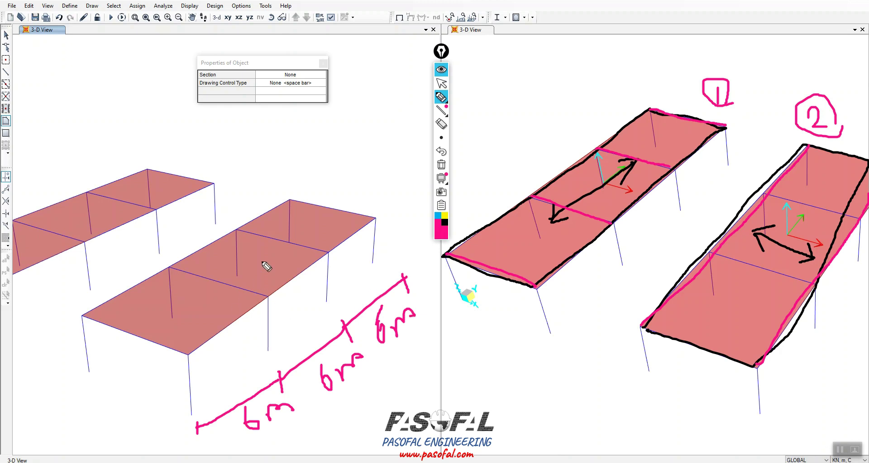
Write a 1 kN/m² load label in cyan on slab 1 and on slab 2.
{"action": "left_click_drag", "start_coordinate": [490, 241], "coordinate": [499, 248]}
{"action": "left_click", "coordinate": [437, 216]}
{"action": "mouse_move", "coordinate": [487, 242]}
{"action": "left_mouse_down"}
{"action": "mouse_move", "coordinate": [501, 259]}
{"action": "mouse_move", "coordinate": [524, 228]}
{"action": "mouse_move", "coordinate": [533, 246]}
{"action": "mouse_move", "coordinate": [539, 237]}
{"action": "mouse_move", "coordinate": [553, 242]}
{"action": "mouse_move", "coordinate": [548, 224]}
{"action": "left_mouse_up"}
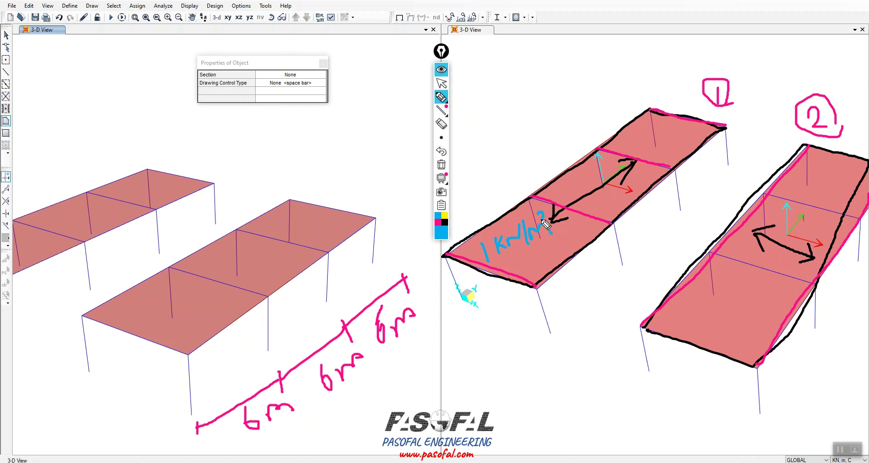
{"action": "mouse_move", "coordinate": [692, 316]}
{"action": "left_mouse_down"}
{"action": "mouse_move", "coordinate": [702, 333]}
{"action": "mouse_move", "coordinate": [713, 318]}
{"action": "left_mouse_up"}
{"action": "left_click", "coordinate": [707, 312]}
{"action": "mouse_move", "coordinate": [724, 317]}
{"action": "left_mouse_down"}
{"action": "mouse_move", "coordinate": [761, 294]}
{"action": "mouse_move", "coordinate": [749, 277]}
{"action": "mouse_move", "coordinate": [771, 281]}
{"action": "left_mouse_up"}
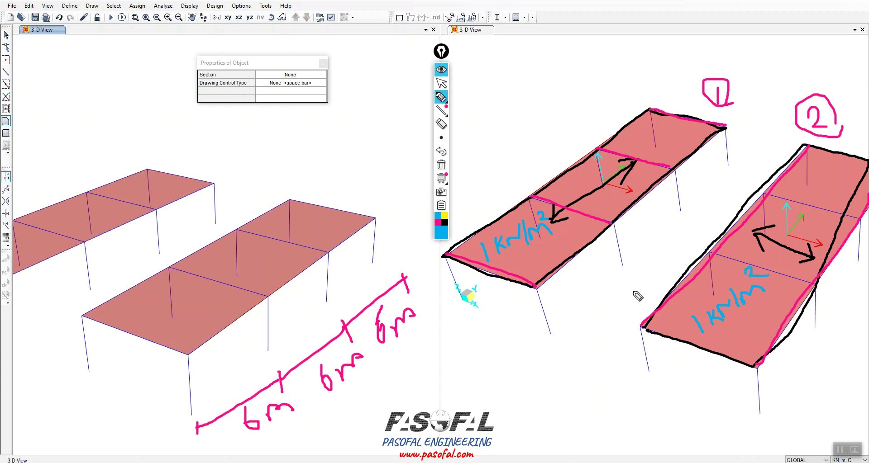
{"action": "left_click", "coordinate": [569, 316]}
Sketch the distributed load onto slab 1's beams and start a '1x' load note.
{"action": "left_click_drag", "start_coordinate": [614, 216], "coordinate": [530, 194]}
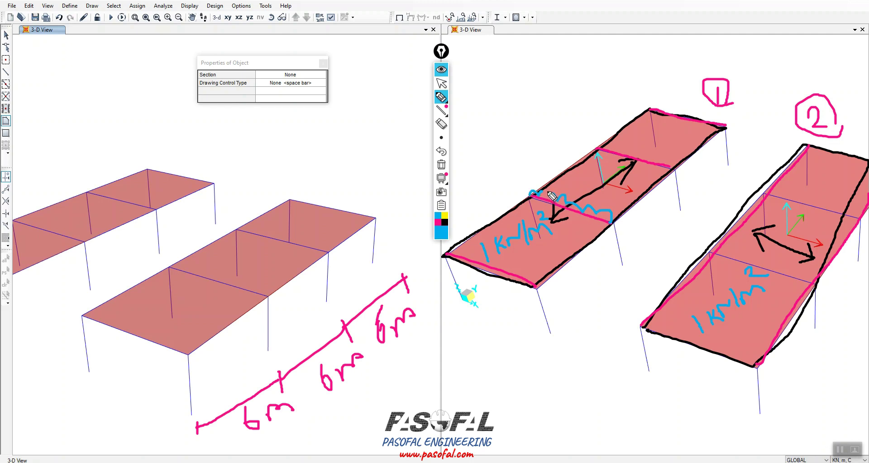
{"action": "mouse_move", "coordinate": [445, 256]}
{"action": "left_mouse_down"}
{"action": "mouse_move", "coordinate": [499, 259]}
{"action": "mouse_move", "coordinate": [549, 283]}
{"action": "left_mouse_up"}
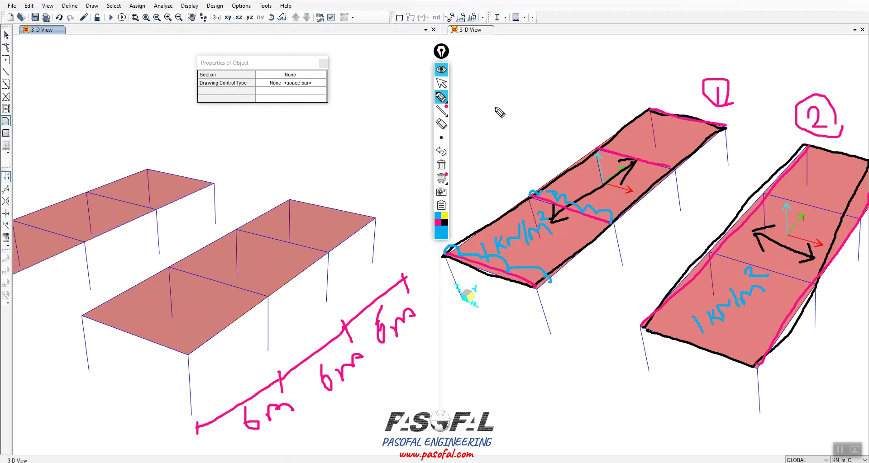
{"action": "mouse_move", "coordinate": [475, 64]}
{"action": "left_mouse_down"}
{"action": "mouse_move", "coordinate": [475, 86]}
{"action": "mouse_move", "coordinate": [501, 85]}
{"action": "mouse_move", "coordinate": [487, 85]}
{"action": "left_mouse_up"}
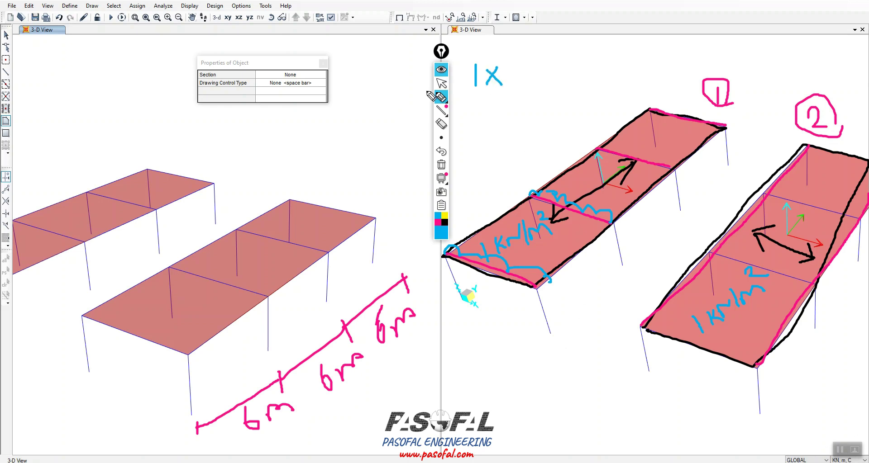
{"action": "left_click_drag", "start_coordinate": [445, 57], "coordinate": [404, 56]}
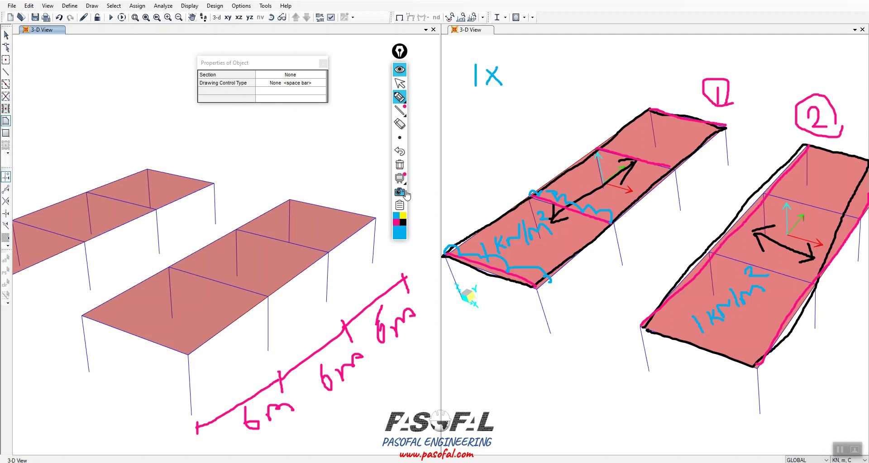
{"action": "left_click", "coordinate": [403, 216]}
{"action": "left_click_drag", "start_coordinate": [472, 208], "coordinate": [594, 263]}
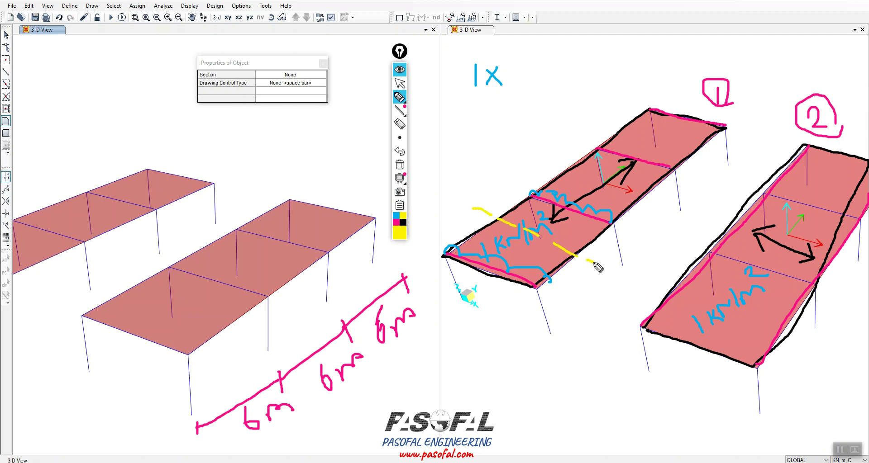
{"action": "left_click_drag", "start_coordinate": [554, 158], "coordinate": [645, 206]}
{"action": "left_click_drag", "start_coordinate": [608, 107], "coordinate": [730, 173]}
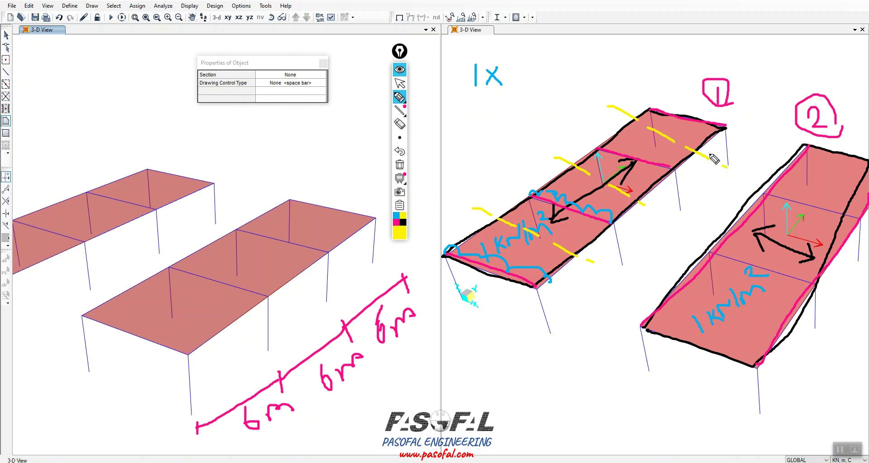
{"action": "mouse_move", "coordinate": [661, 136]}
{"action": "left_mouse_down"}
{"action": "mouse_move", "coordinate": [676, 116]}
{"action": "mouse_move", "coordinate": [665, 130]}
{"action": "left_mouse_up"}
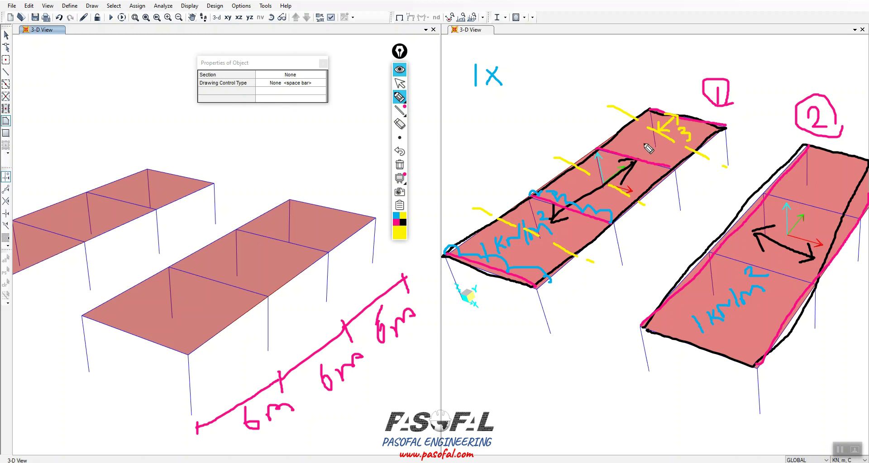
{"action": "left_click_drag", "start_coordinate": [659, 141], "coordinate": [607, 185]}
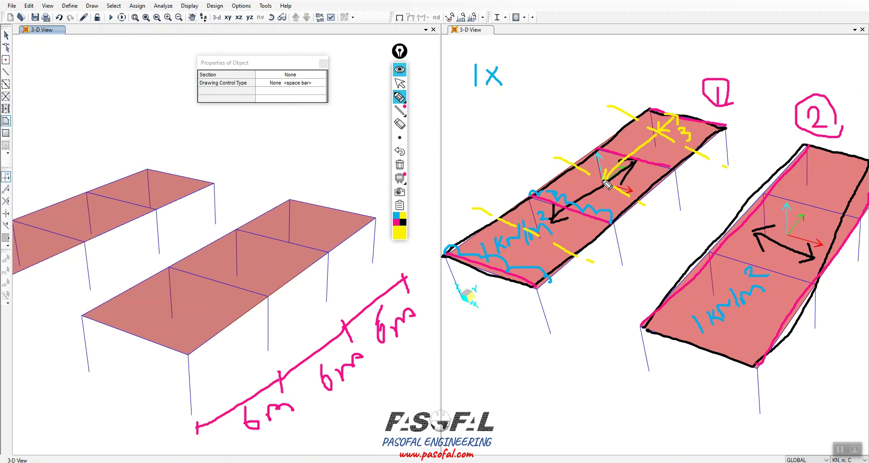
{"action": "left_click_drag", "start_coordinate": [651, 134], "coordinate": [664, 132]}
{"action": "mouse_move", "coordinate": [640, 157]}
{"action": "left_mouse_down"}
{"action": "mouse_move", "coordinate": [650, 159]}
{"action": "mouse_move", "coordinate": [646, 170]}
{"action": "left_mouse_up"}
{"action": "left_click_drag", "start_coordinate": [583, 115], "coordinate": [599, 150]}
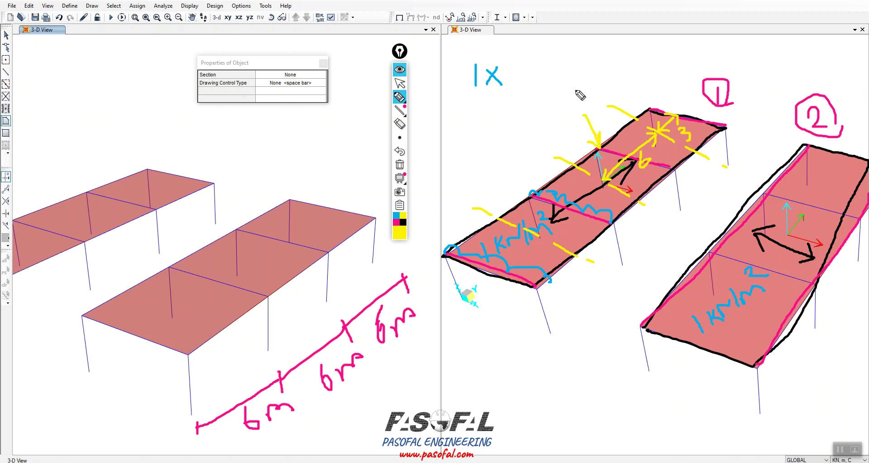
{"action": "mouse_move", "coordinate": [592, 190]}
{"action": "left_mouse_down"}
{"action": "mouse_move", "coordinate": [533, 236]}
{"action": "mouse_move", "coordinate": [544, 238]}
{"action": "mouse_move", "coordinate": [570, 211]}
{"action": "mouse_move", "coordinate": [573, 229]}
{"action": "mouse_move", "coordinate": [575, 221]}
{"action": "mouse_move", "coordinate": [528, 237]}
{"action": "mouse_move", "coordinate": [536, 243]}
{"action": "mouse_move", "coordinate": [494, 271]}
{"action": "mouse_move", "coordinate": [509, 276]}
{"action": "mouse_move", "coordinate": [525, 267]}
{"action": "left_mouse_up"}
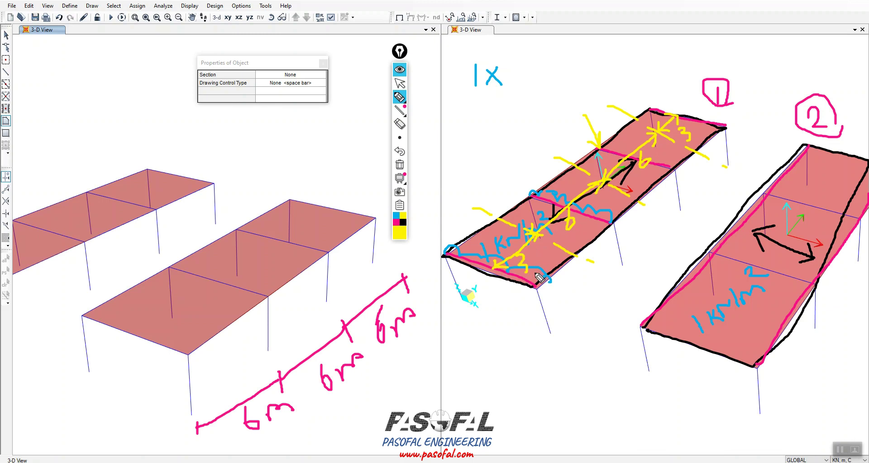
{"action": "mouse_move", "coordinate": [540, 284]}
{"action": "left_mouse_down"}
{"action": "mouse_move", "coordinate": [557, 288]}
{"action": "mouse_move", "coordinate": [537, 286]}
{"action": "mouse_move", "coordinate": [551, 296]}
{"action": "mouse_move", "coordinate": [538, 281]}
{"action": "mouse_move", "coordinate": [560, 276]}
{"action": "mouse_move", "coordinate": [536, 286]}
{"action": "left_mouse_up"}
{"action": "left_click", "coordinate": [395, 216]}
{"action": "left_click", "coordinate": [520, 268]}
{"action": "mouse_move", "coordinate": [505, 64]}
{"action": "left_mouse_down"}
{"action": "mouse_move", "coordinate": [521, 78]}
{"action": "mouse_move", "coordinate": [510, 84]}
{"action": "mouse_move", "coordinate": [576, 72]}
{"action": "mouse_move", "coordinate": [563, 83]}
{"action": "mouse_move", "coordinate": [600, 79]}
{"action": "mouse_move", "coordinate": [609, 68]}
{"action": "mouse_move", "coordinate": [615, 83]}
{"action": "mouse_move", "coordinate": [625, 59]}
{"action": "mouse_move", "coordinate": [635, 83]}
{"action": "mouse_move", "coordinate": [662, 70]}
{"action": "left_mouse_up"}
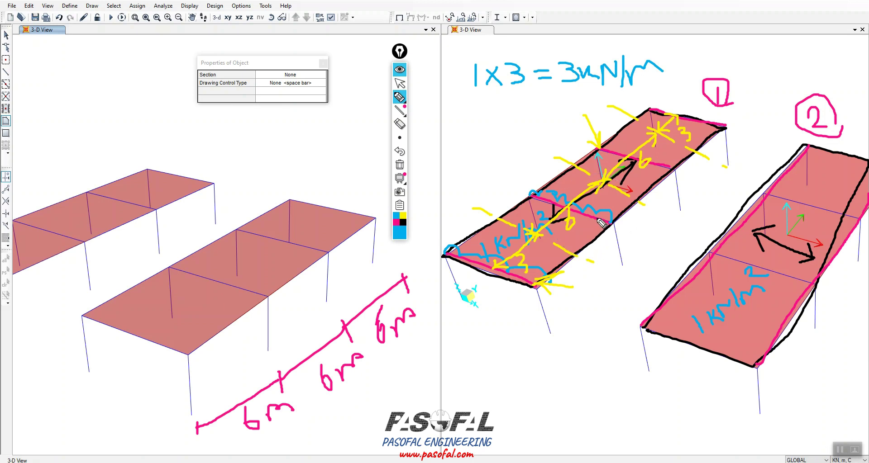
{"action": "mouse_move", "coordinate": [647, 209]}
{"action": "left_mouse_down"}
{"action": "mouse_move", "coordinate": [655, 214]}
{"action": "mouse_move", "coordinate": [593, 265]}
{"action": "mouse_move", "coordinate": [603, 272]}
{"action": "left_mouse_up"}
{"action": "left_click_drag", "start_coordinate": [635, 247], "coordinate": [640, 256]}
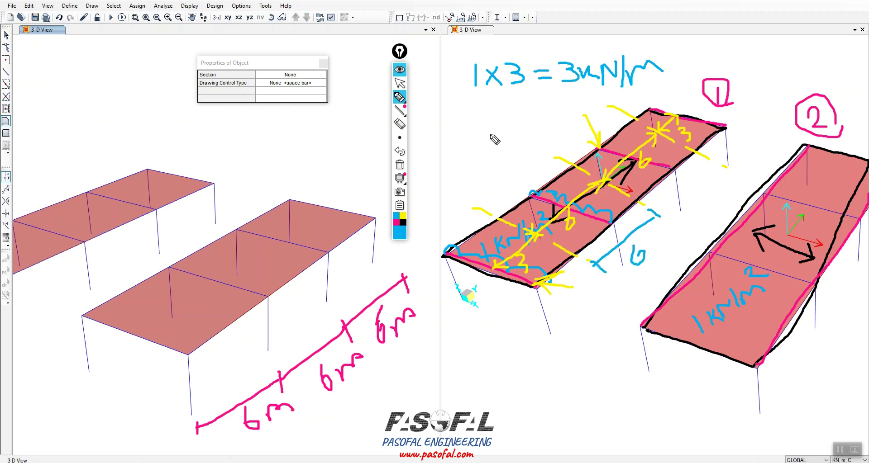
{"action": "mouse_move", "coordinate": [472, 110]}
{"action": "left_mouse_down"}
{"action": "mouse_move", "coordinate": [488, 125]}
{"action": "mouse_move", "coordinate": [557, 130]}
{"action": "mouse_move", "coordinate": [558, 119]}
{"action": "mouse_move", "coordinate": [607, 107]}
{"action": "left_mouse_up"}
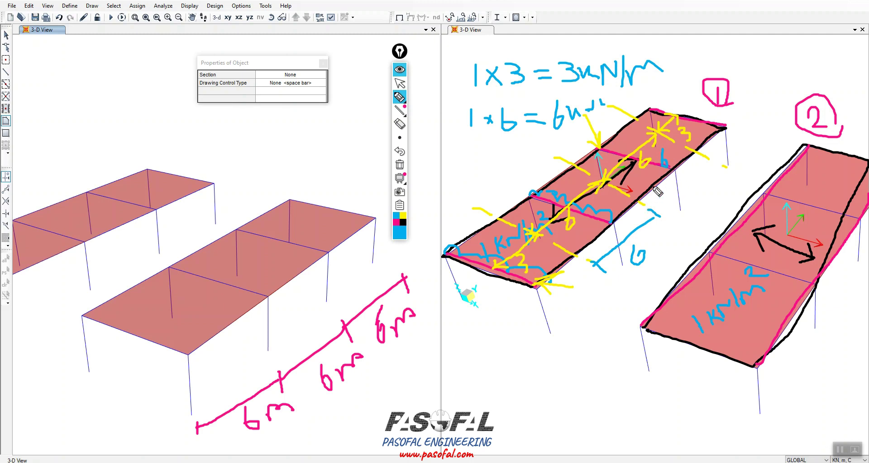
{"action": "left_click_drag", "start_coordinate": [601, 211], "coordinate": [604, 218]}
{"action": "mouse_move", "coordinate": [525, 276]}
{"action": "left_mouse_down"}
{"action": "mouse_move", "coordinate": [545, 289]}
{"action": "mouse_move", "coordinate": [519, 303]}
{"action": "left_mouse_up"}
{"action": "left_click_drag", "start_coordinate": [720, 114], "coordinate": [714, 144]}
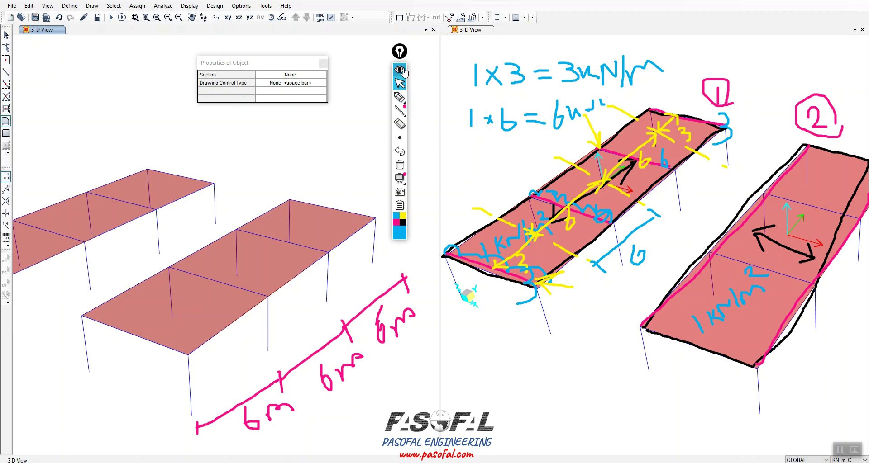
{"action": "left_click", "coordinate": [400, 52]}
{"action": "left_click", "coordinate": [399, 53]}
{"action": "left_click_drag", "start_coordinate": [399, 52], "coordinate": [421, 43]}
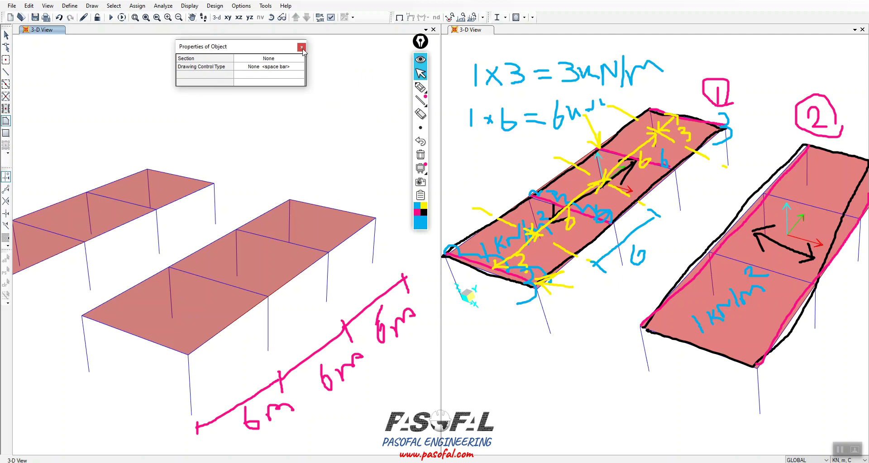
Select the left model's floor area with the Select tool.
{"action": "scroll", "coordinate": [274, 163], "scroll_direction": "down", "scroll_amount": 3}
{"action": "scroll", "coordinate": [189, 194], "scroll_direction": "up", "scroll_amount": 2}
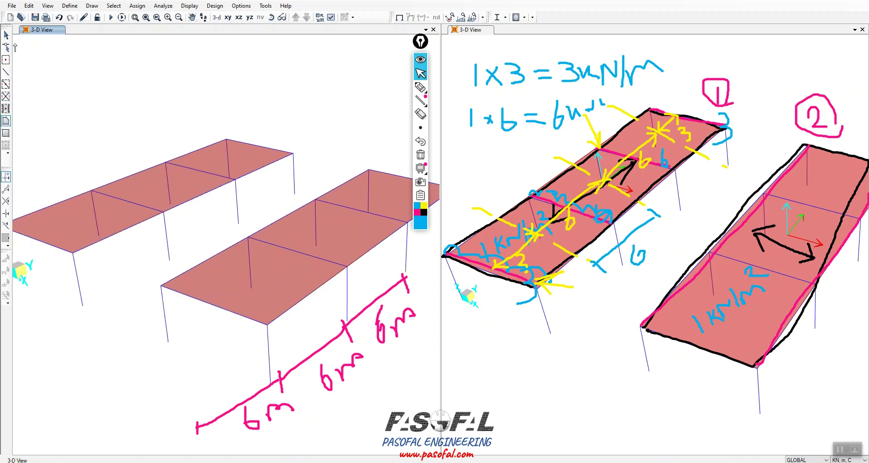
{"action": "left_click", "coordinate": [7, 36]}
{"action": "left_click", "coordinate": [152, 187]}
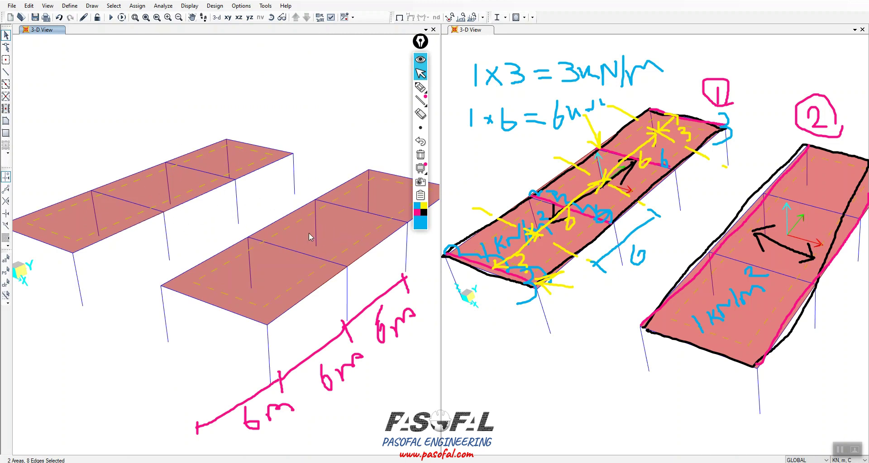
Open Assign > Area Loads > Uniform to Frame (Shell) and move the dialog aside.
{"action": "left_click", "coordinate": [137, 6]}
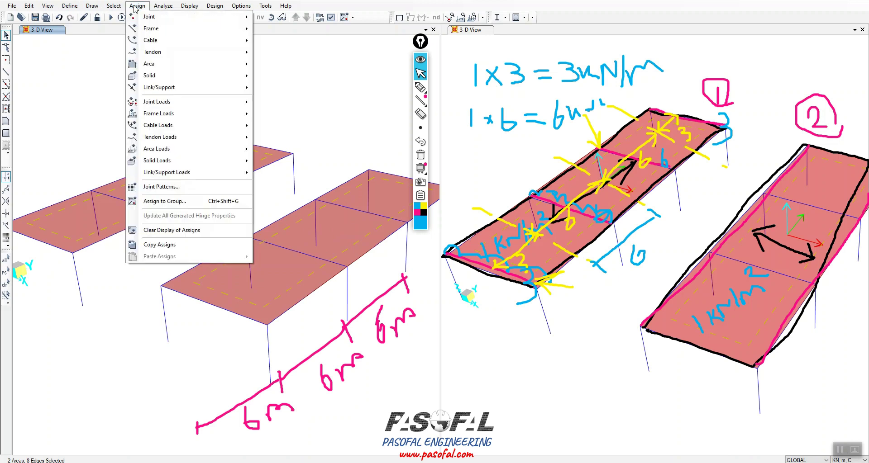
{"action": "mouse_move", "coordinate": [161, 151]}
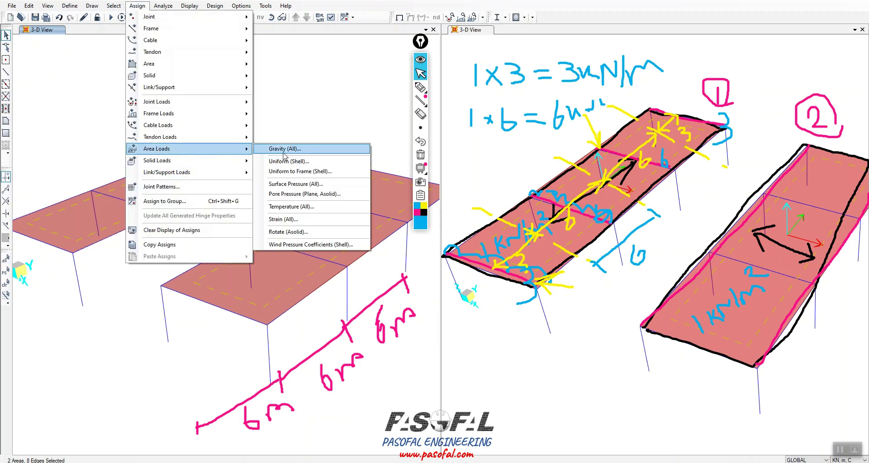
{"action": "left_click", "coordinate": [296, 176]}
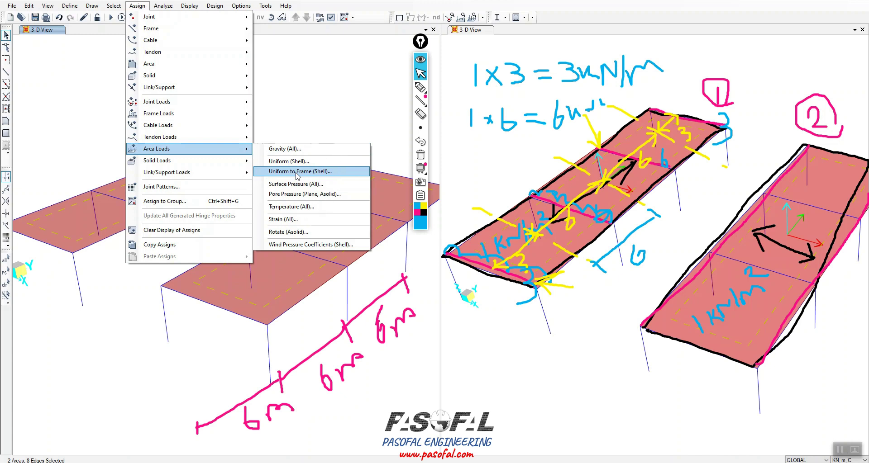
{"action": "left_click", "coordinate": [296, 176]}
{"action": "left_click", "coordinate": [296, 176]}
{"action": "left_click_drag", "start_coordinate": [381, 136], "coordinate": [116, 57]}
{"action": "left_click", "coordinate": [172, 104]}
Apply a 1 kN/m² DEAD load in the Gravity direction with One Way distribution.
{"action": "left_click", "coordinate": [94, 109]}
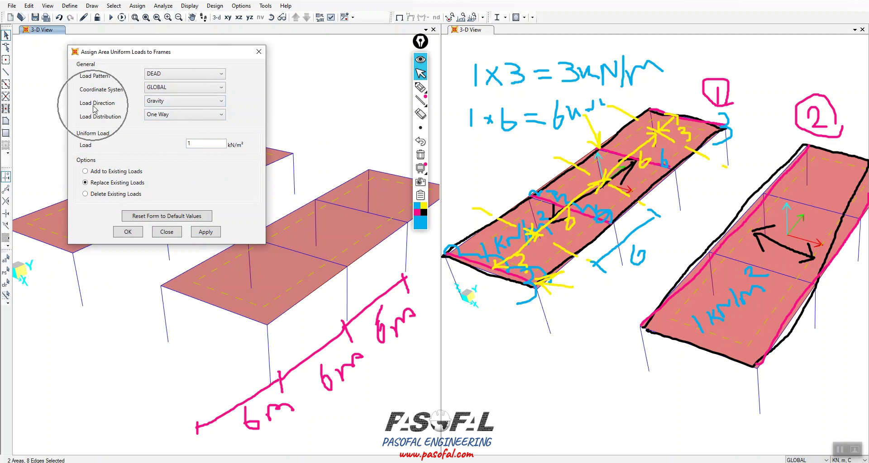
{"action": "left_click", "coordinate": [181, 108]}
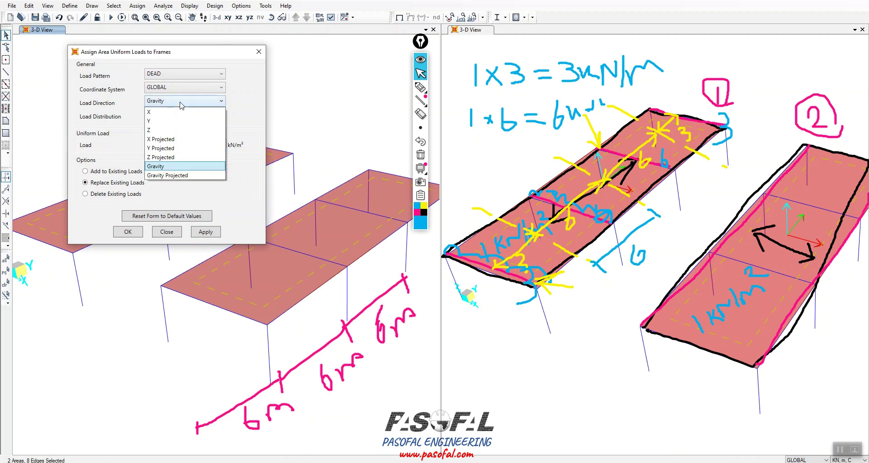
{"action": "left_click", "coordinate": [161, 166]}
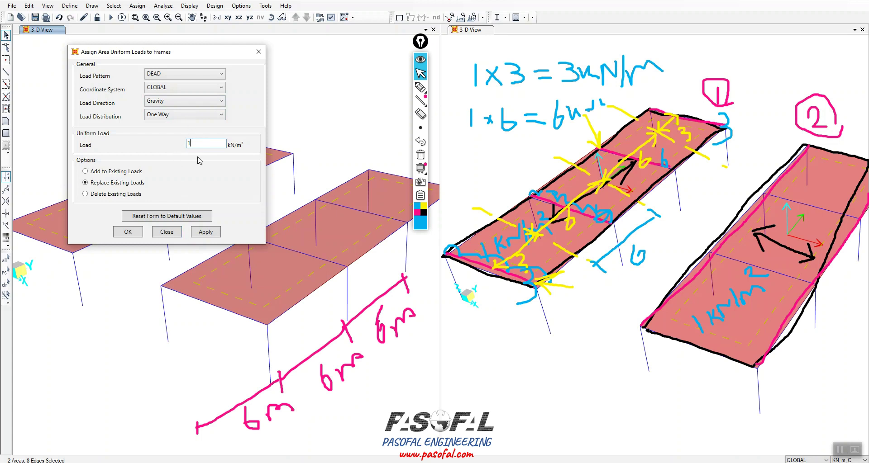
{"action": "left_click", "coordinate": [187, 104]}
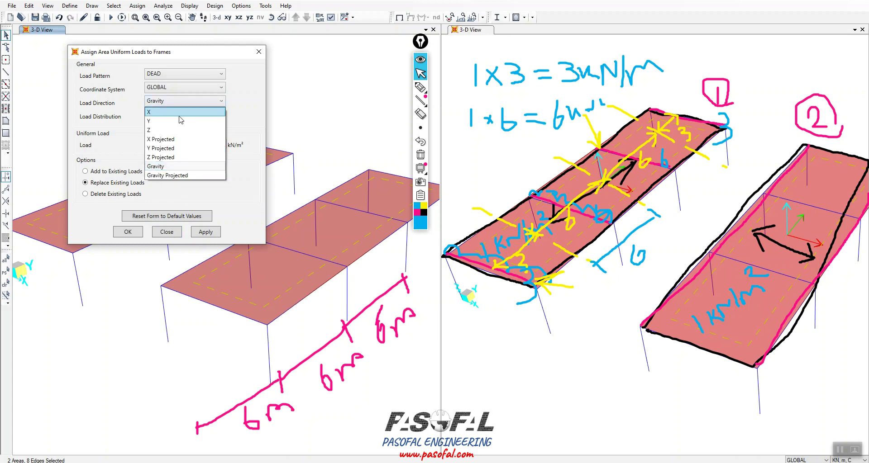
{"action": "left_click", "coordinate": [157, 132]}
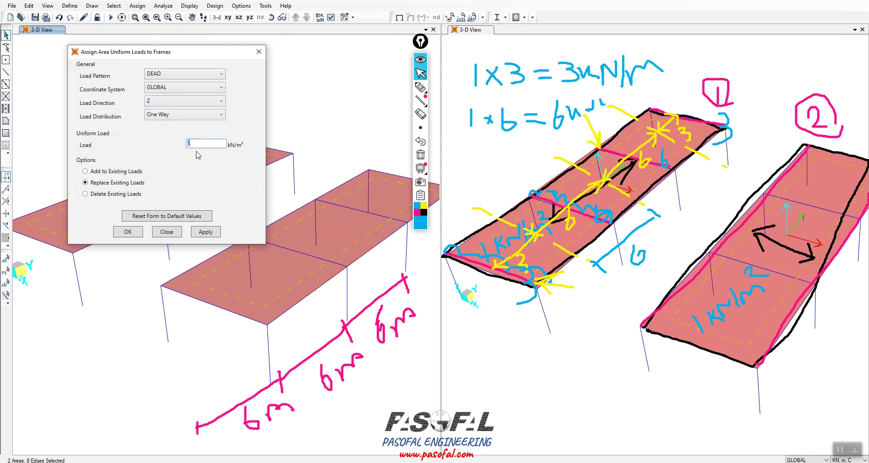
{"action": "left_click", "coordinate": [196, 103]}
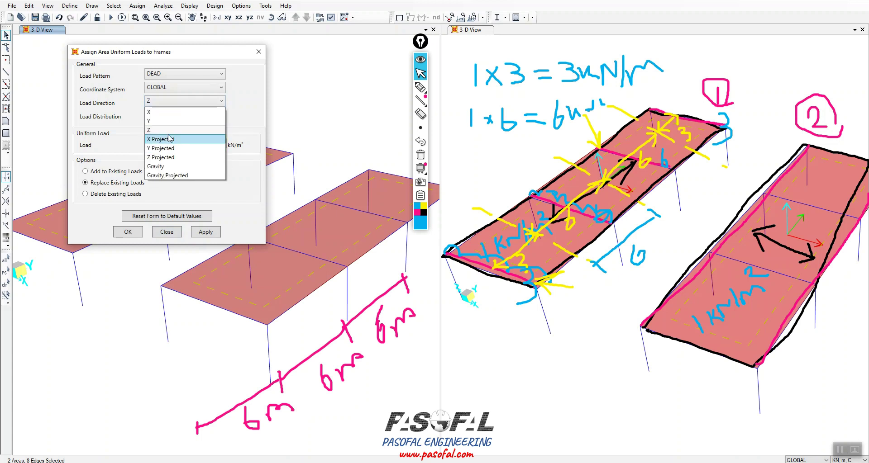
{"action": "left_click", "coordinate": [167, 167]}
{"action": "double_click", "coordinate": [195, 143]}
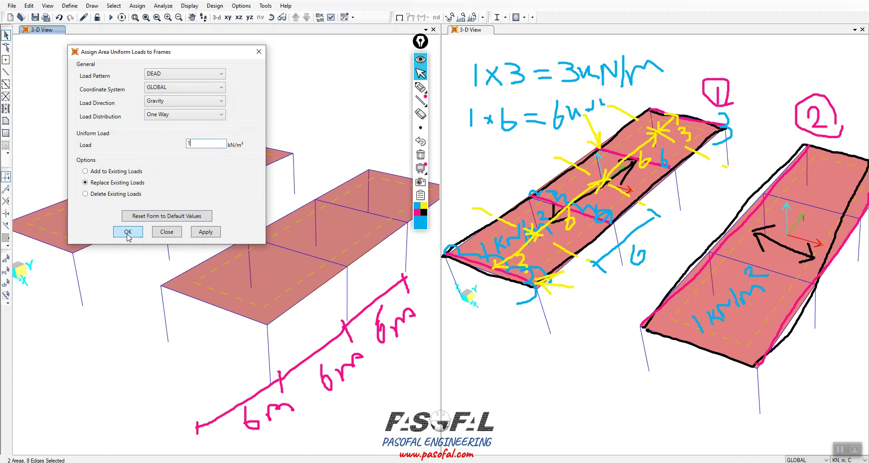
{"action": "left_click", "coordinate": [203, 231]}
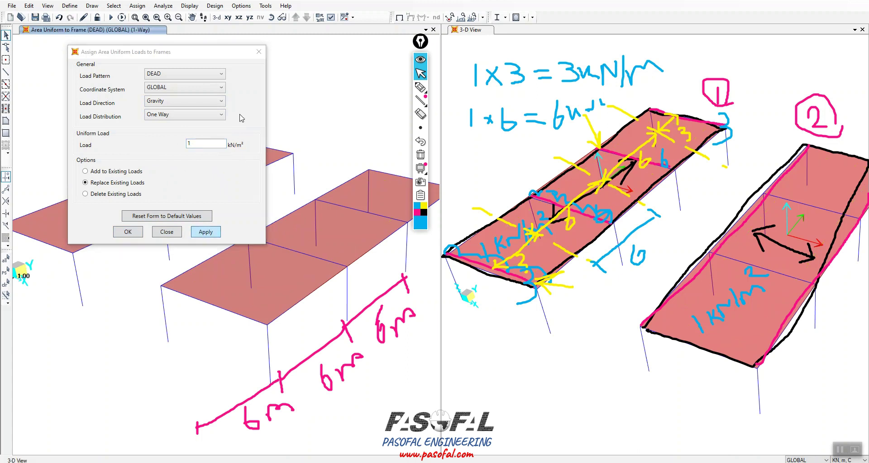
Close the load assignment dialog and reposition the left model.
{"action": "left_click", "coordinate": [258, 52]}
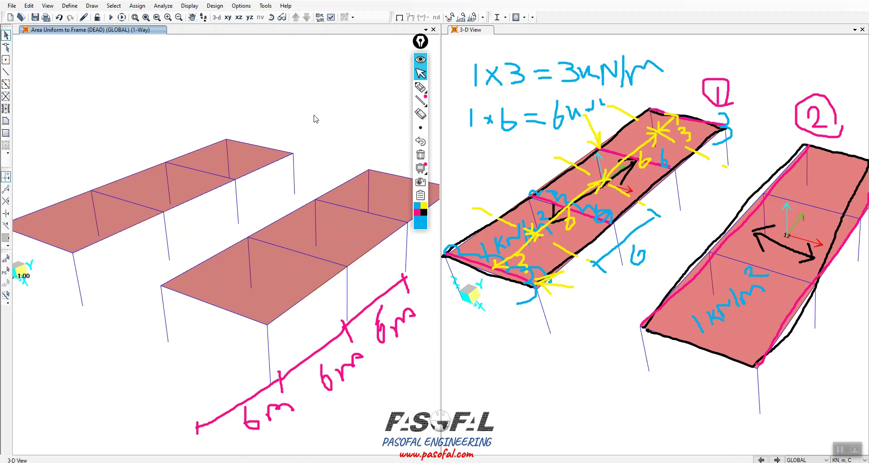
{"action": "middle_click_drag", "start_coordinate": [163, 239], "coordinate": [145, 235]}
{"action": "left_click", "coordinate": [76, 236]}
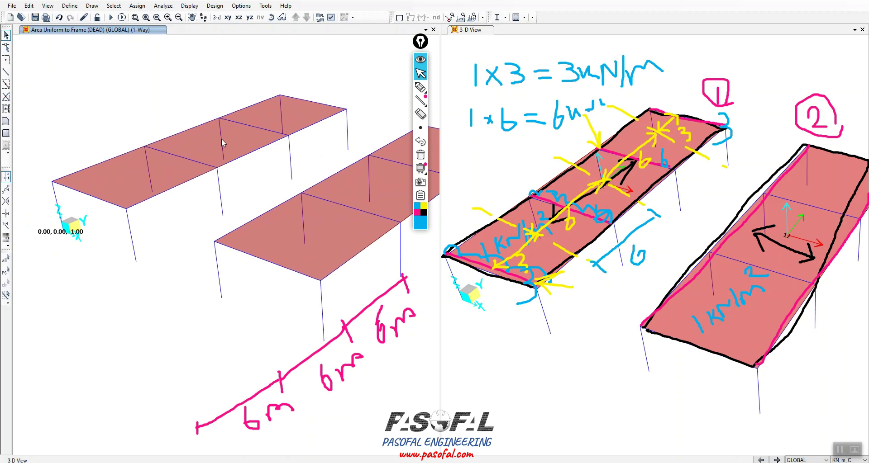
{"action": "scroll", "coordinate": [145, 258], "scroll_direction": "down", "scroll_amount": 2}
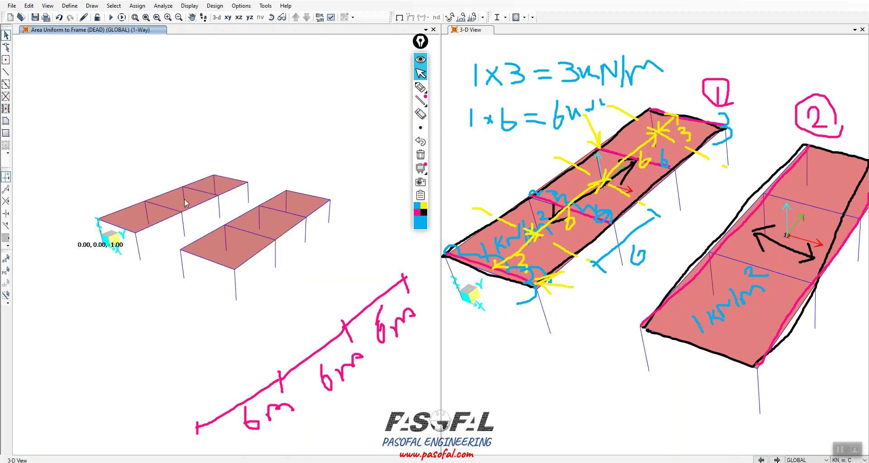
{"action": "scroll", "coordinate": [185, 203], "scroll_direction": "up", "scroll_amount": 2}
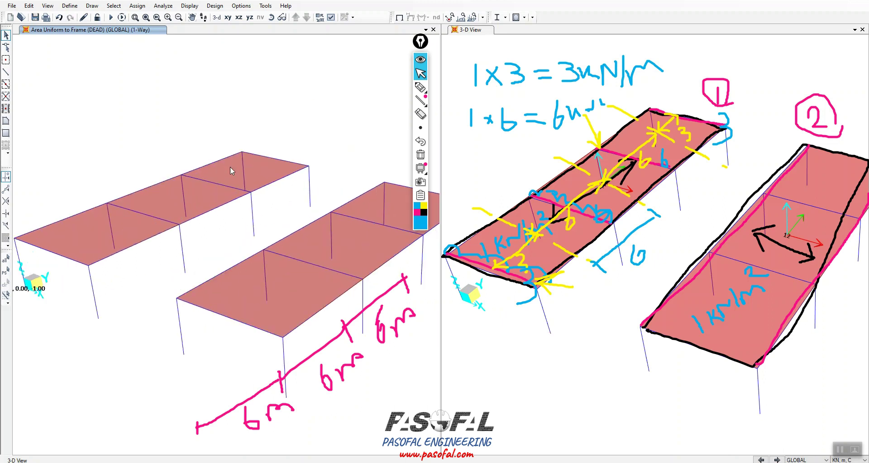
Open Display > Show Element Load Assigns > Area and review its load type options.
{"action": "left_click", "coordinate": [190, 6]}
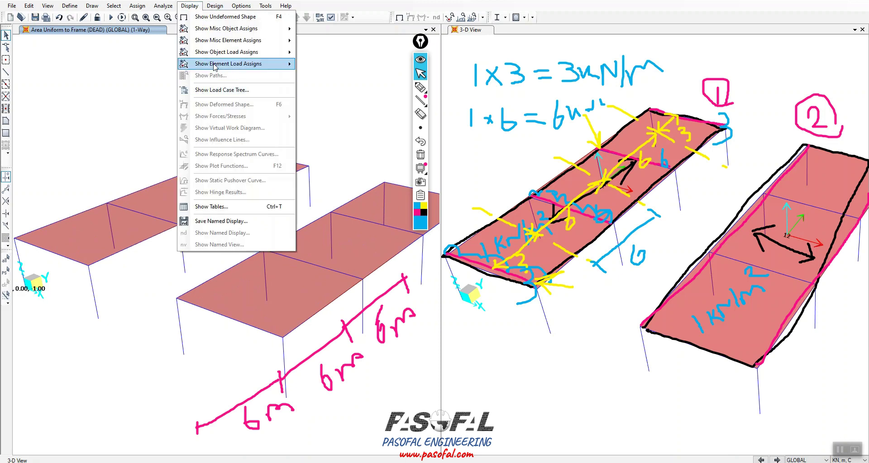
{"action": "mouse_move", "coordinate": [214, 66]}
{"action": "left_click", "coordinate": [344, 100]}
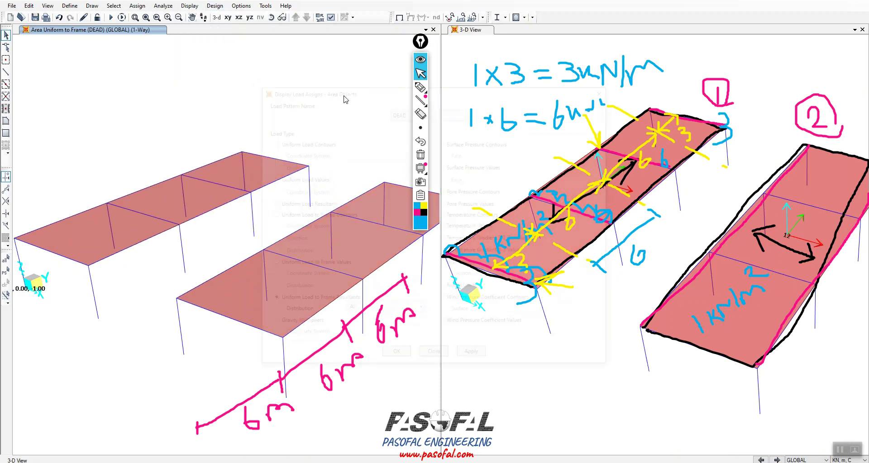
{"action": "left_click_drag", "start_coordinate": [350, 96], "coordinate": [126, 52]}
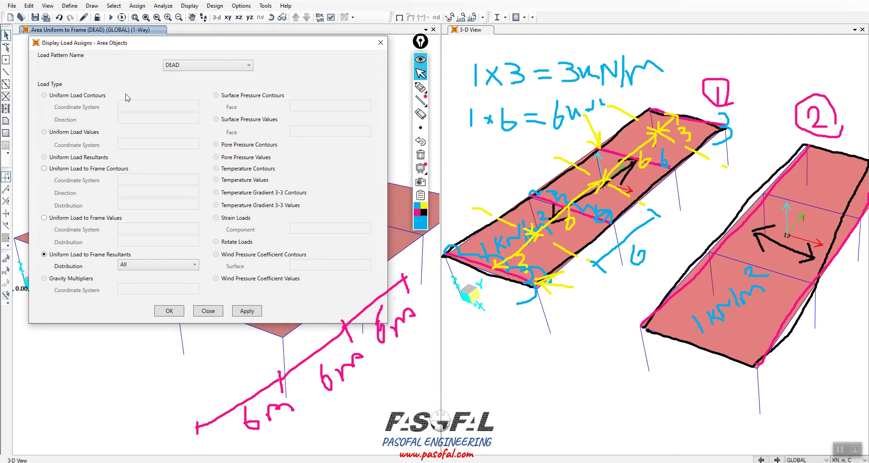
{"action": "left_click", "coordinate": [52, 254]}
{"action": "left_click", "coordinate": [51, 255]}
{"action": "left_click", "coordinate": [80, 260]}
{"action": "left_click", "coordinate": [117, 255]}
{"action": "left_click", "coordinate": [118, 254]}
{"action": "left_click", "coordinate": [119, 254]}
Check the distribution choices, close the display settings unchanged, and reselect the floor area.
{"action": "left_click", "coordinate": [169, 270]}
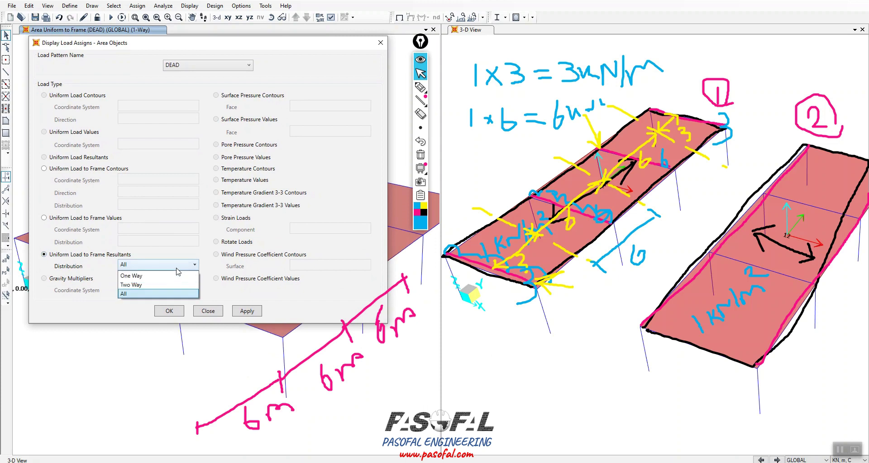
{"action": "left_click", "coordinate": [382, 45]}
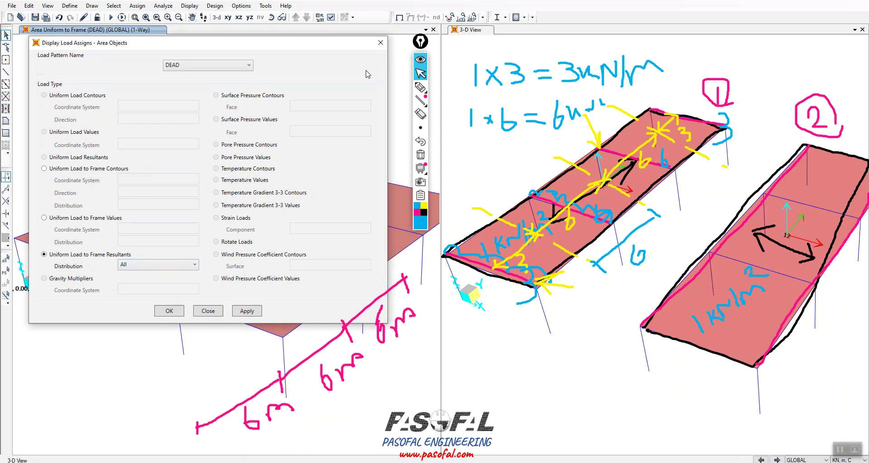
{"action": "left_click", "coordinate": [381, 45]}
{"action": "left_click", "coordinate": [235, 181]}
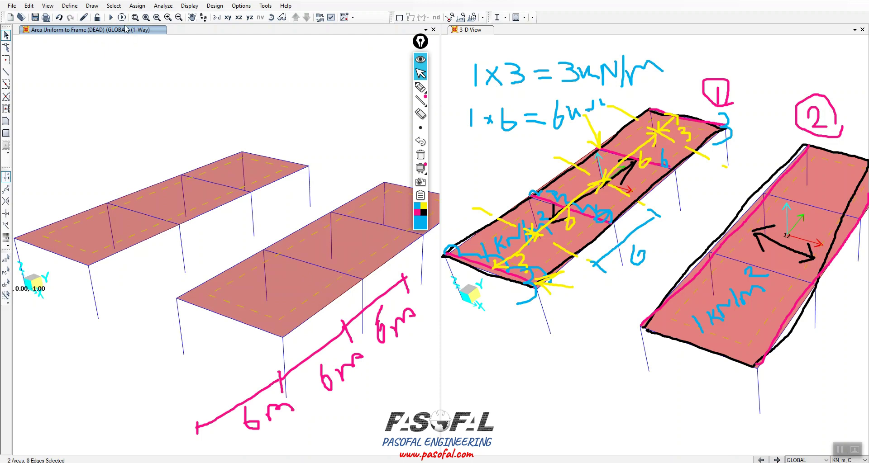
Reopen Uniform to Frame area loads, keep One Way distribution, and close without changes.
{"action": "left_click", "coordinate": [137, 6]}
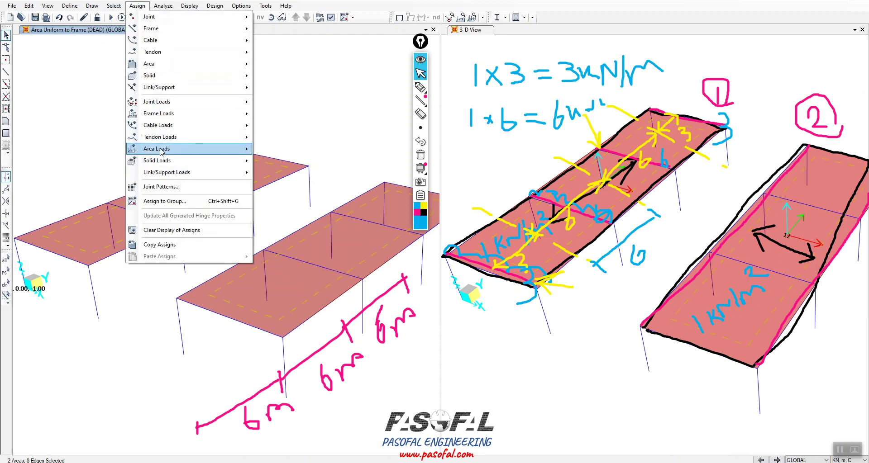
{"action": "mouse_move", "coordinate": [161, 151]}
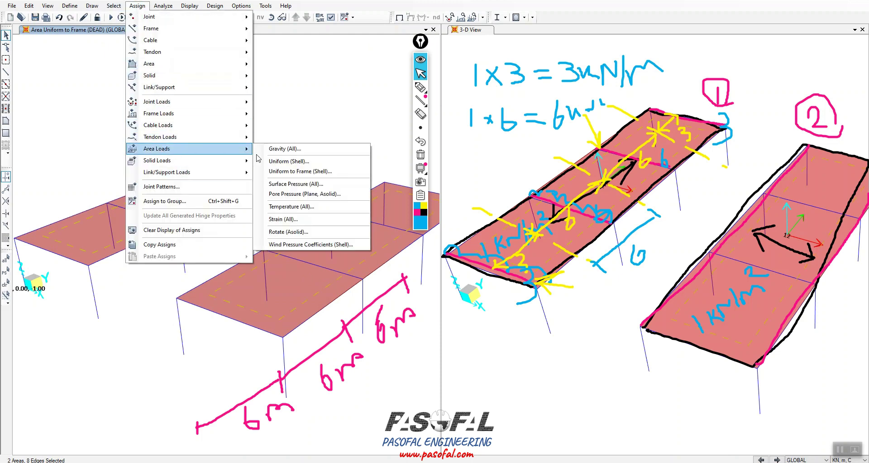
{"action": "left_click", "coordinate": [302, 173]}
{"action": "left_click_drag", "start_coordinate": [374, 137], "coordinate": [133, 80]}
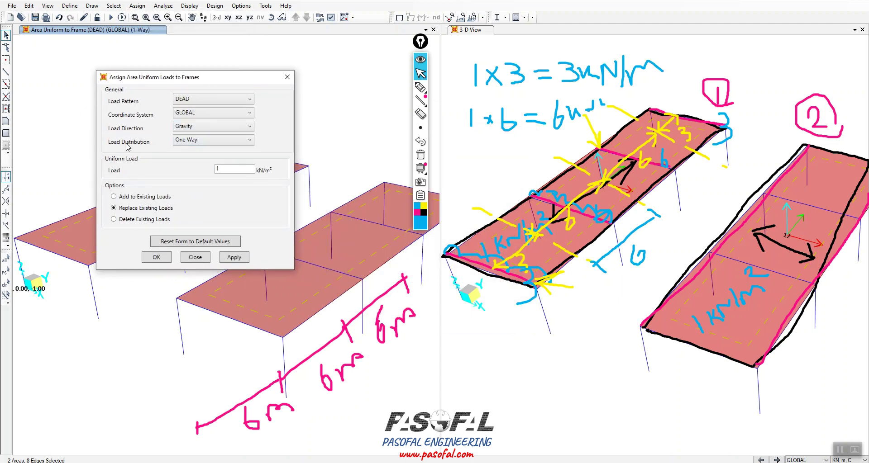
{"action": "left_click", "coordinate": [191, 142]}
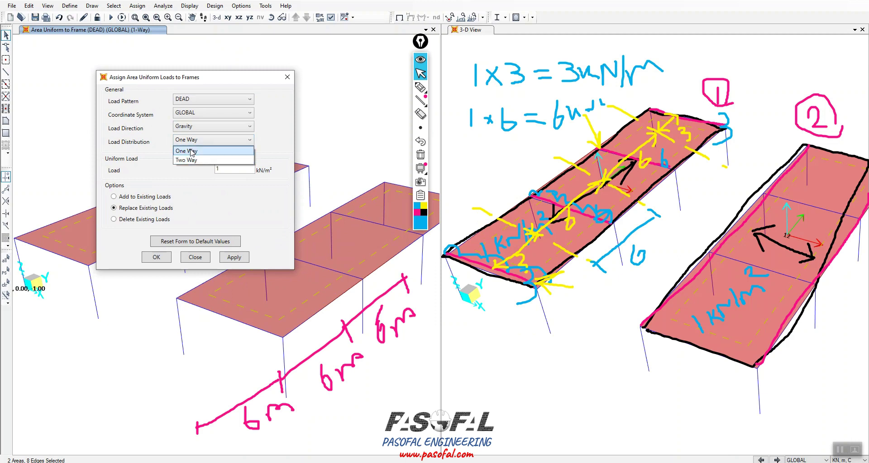
{"action": "left_click", "coordinate": [200, 151]}
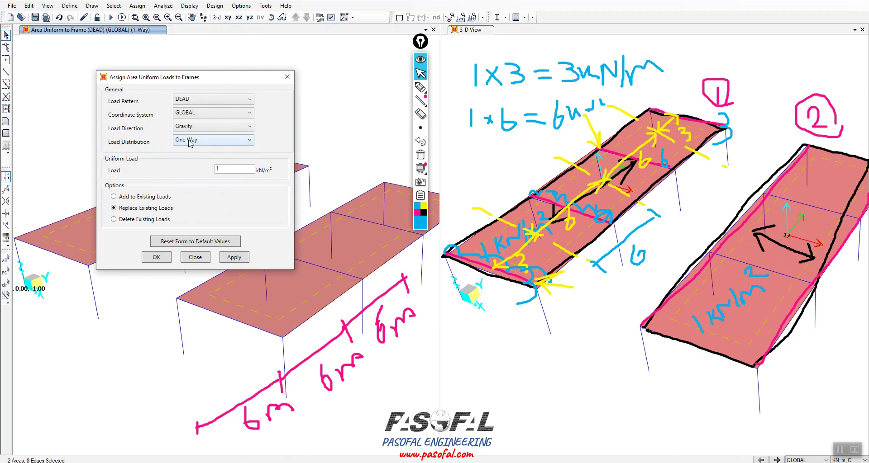
{"action": "left_click", "coordinate": [195, 257]}
Display the DEAD area loads as One Way Uniform Load to Frame Resultants on the beams.
{"action": "left_click", "coordinate": [190, 6]}
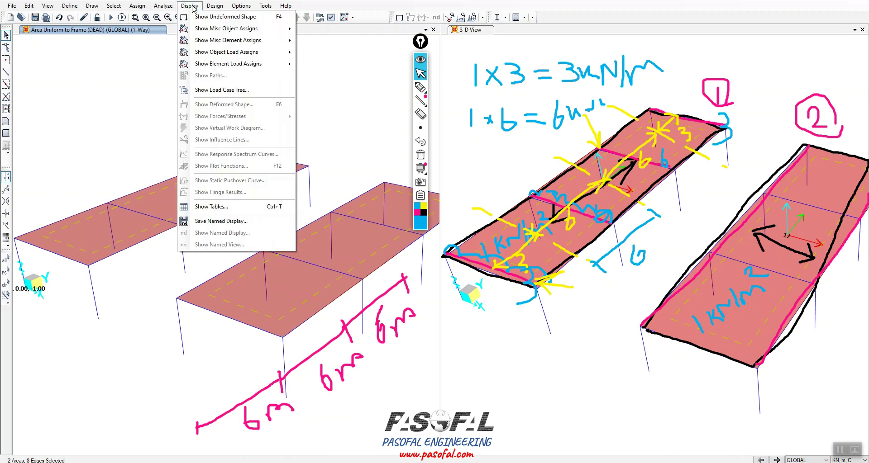
{"action": "mouse_move", "coordinate": [212, 54]}
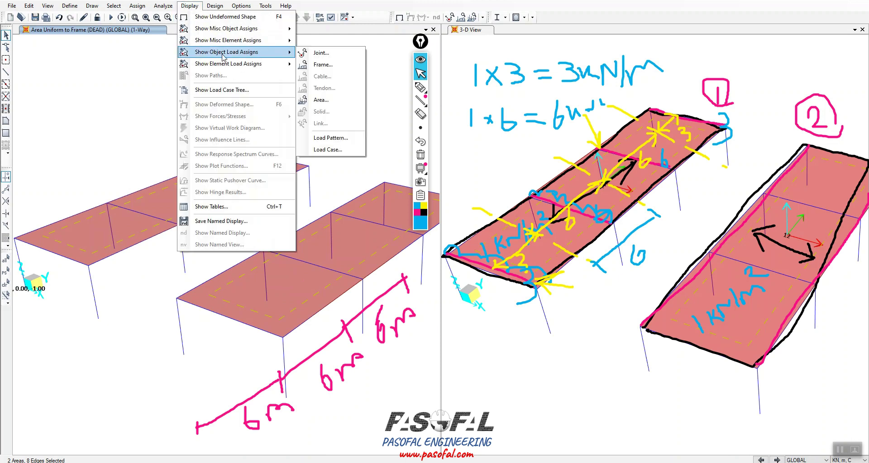
{"action": "left_click", "coordinate": [324, 103]}
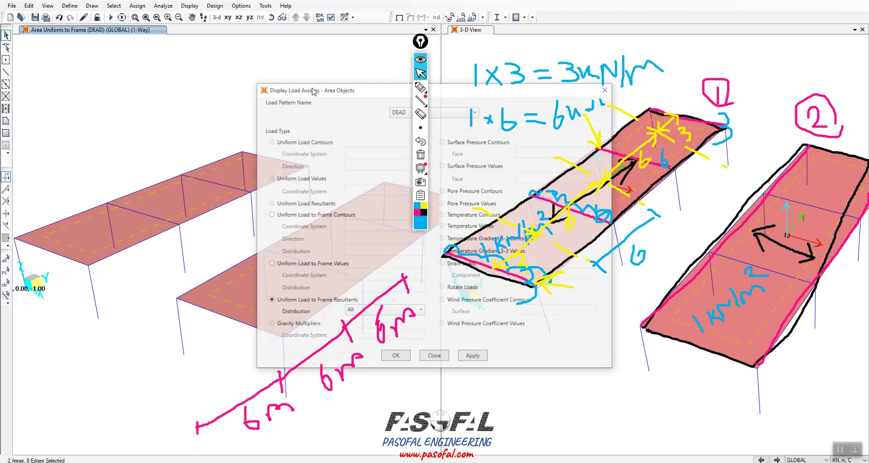
{"action": "left_click_drag", "start_coordinate": [369, 89], "coordinate": [163, 48]}
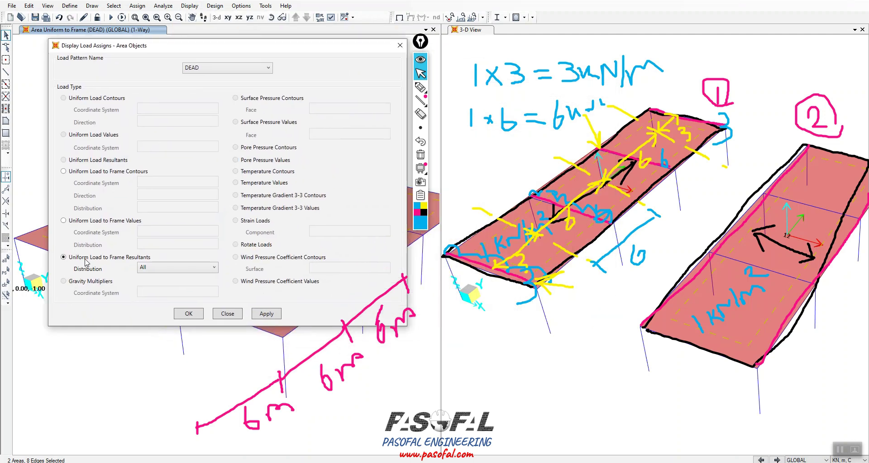
{"action": "left_click", "coordinate": [122, 262]}
{"action": "left_click", "coordinate": [122, 262]}
{"action": "left_click", "coordinate": [177, 267]}
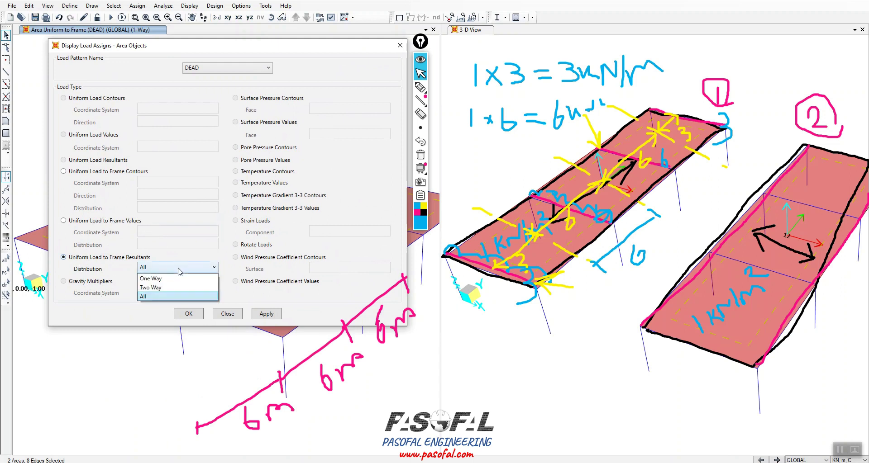
{"action": "left_click", "coordinate": [159, 279]}
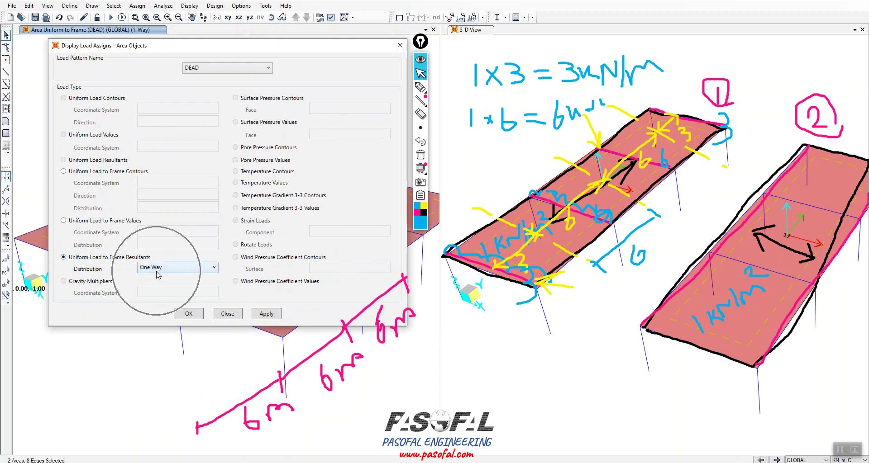
{"action": "left_click", "coordinate": [258, 314]}
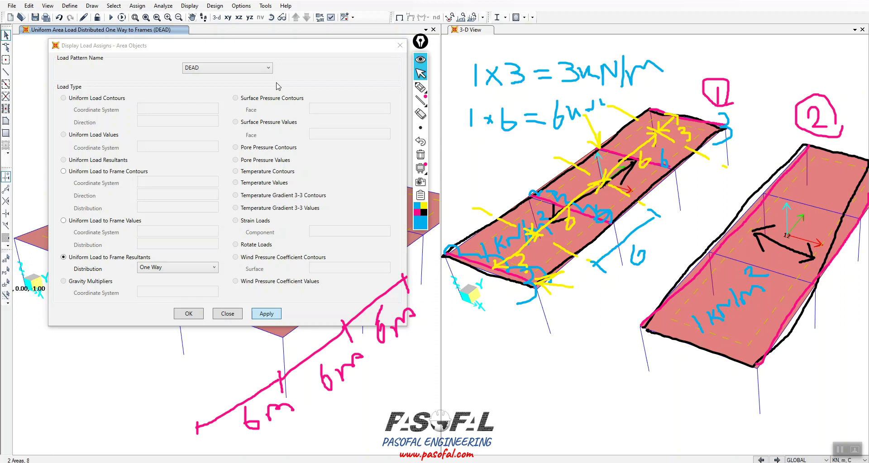
{"action": "left_click_drag", "start_coordinate": [216, 48], "coordinate": [587, 139]}
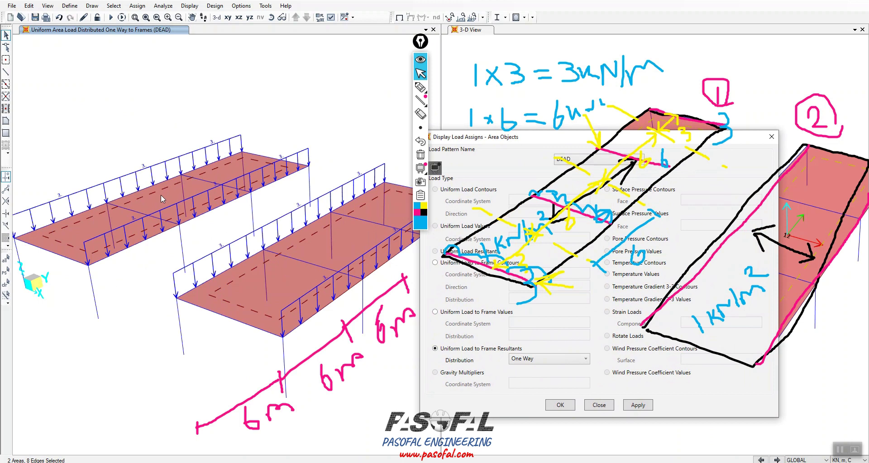
{"action": "left_click", "coordinate": [771, 137]}
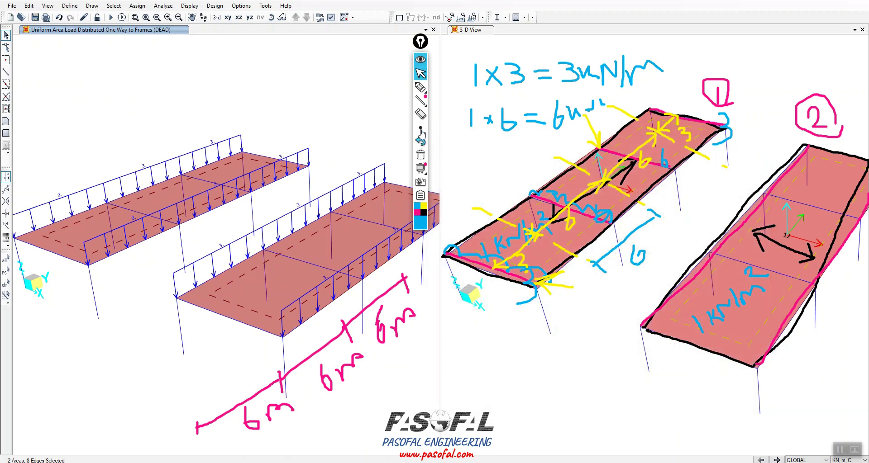
{"action": "left_click", "coordinate": [420, 154]}
{"action": "left_click", "coordinate": [420, 87]}
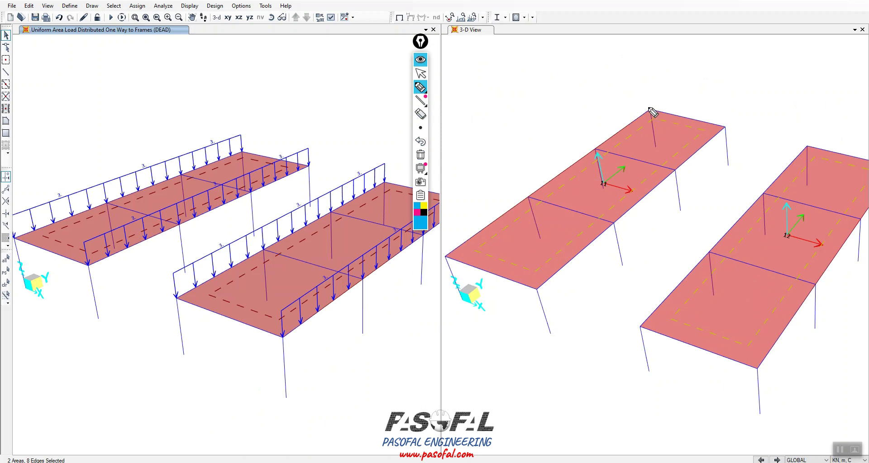
{"action": "left_click", "coordinate": [417, 212]}
{"action": "left_click_drag", "start_coordinate": [646, 109], "coordinate": [735, 128]}
{"action": "left_click_drag", "start_coordinate": [583, 145], "coordinate": [691, 175]}
{"action": "left_click_drag", "start_coordinate": [509, 194], "coordinate": [621, 224]}
{"action": "left_click_drag", "start_coordinate": [441, 255], "coordinate": [547, 289]}
{"action": "left_click", "coordinate": [423, 212]}
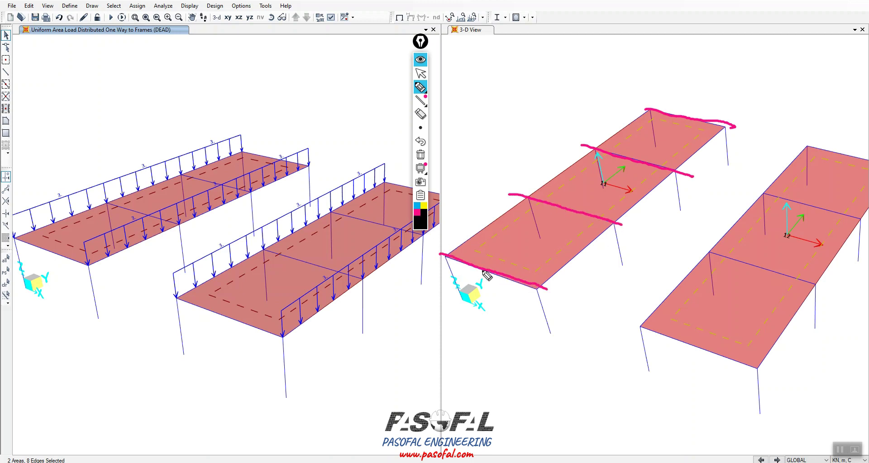
{"action": "mouse_move", "coordinate": [634, 331]}
{"action": "left_mouse_down"}
{"action": "mouse_move", "coordinate": [778, 190]}
{"action": "mouse_move", "coordinate": [815, 141]}
{"action": "left_mouse_up"}
{"action": "left_click_drag", "start_coordinate": [750, 386], "coordinate": [866, 209]}
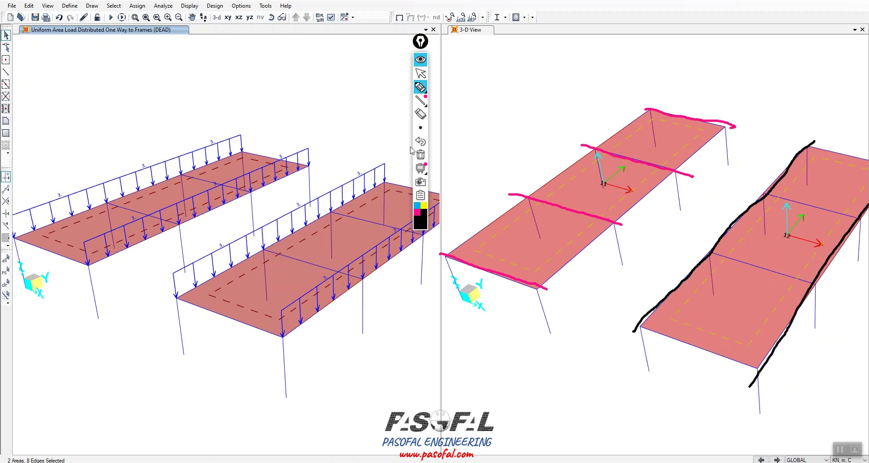
{"action": "left_click", "coordinate": [420, 87]}
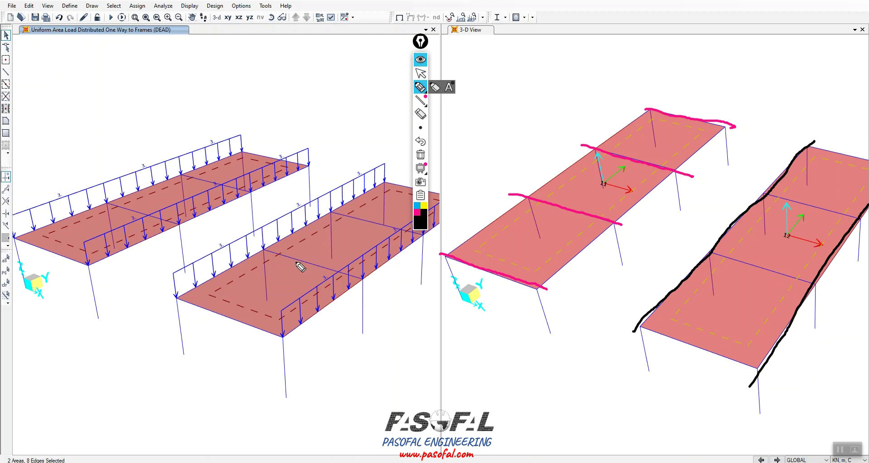
{"action": "mouse_move", "coordinate": [319, 252]}
{"action": "left_mouse_down"}
{"action": "mouse_move", "coordinate": [330, 257]}
{"action": "mouse_move", "coordinate": [361, 176]}
{"action": "left_mouse_up"}
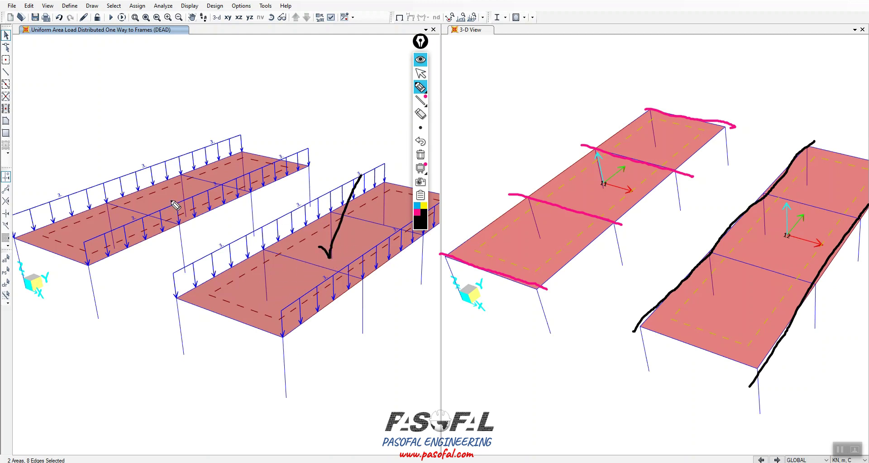
{"action": "left_click_drag", "start_coordinate": [14, 236], "coordinate": [91, 265]}
{"action": "left_click_drag", "start_coordinate": [107, 201], "coordinate": [178, 227]}
{"action": "left_click_drag", "start_coordinate": [177, 171], "coordinate": [258, 194]}
{"action": "left_click_drag", "start_coordinate": [240, 150], "coordinate": [305, 171]}
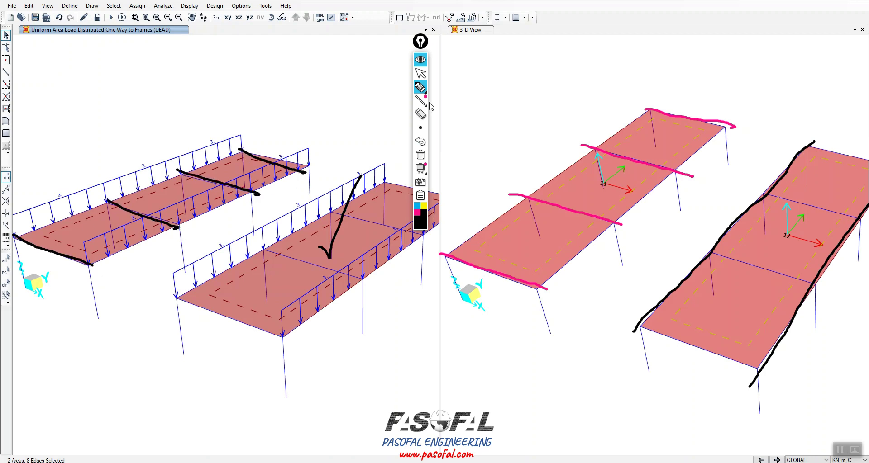
{"action": "left_click", "coordinate": [421, 142]}
{"action": "left_click", "coordinate": [420, 143]}
{"action": "left_click", "coordinate": [420, 143]}
{"action": "left_click", "coordinate": [421, 142]}
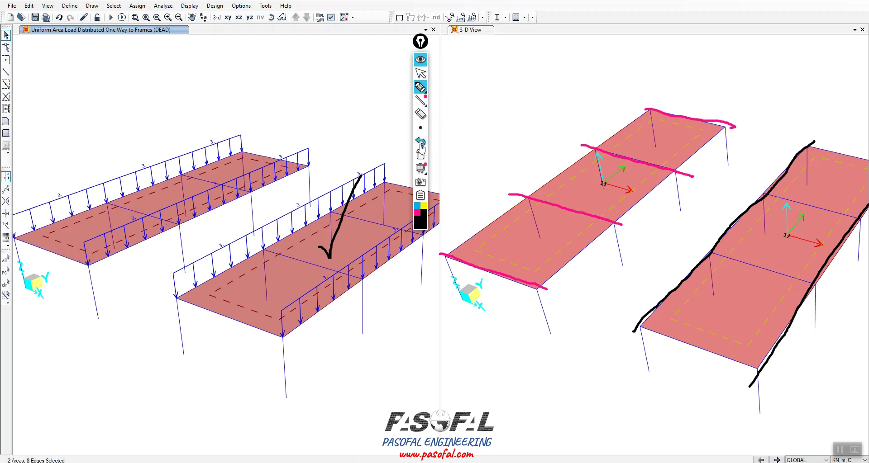
{"action": "left_click", "coordinate": [420, 64]}
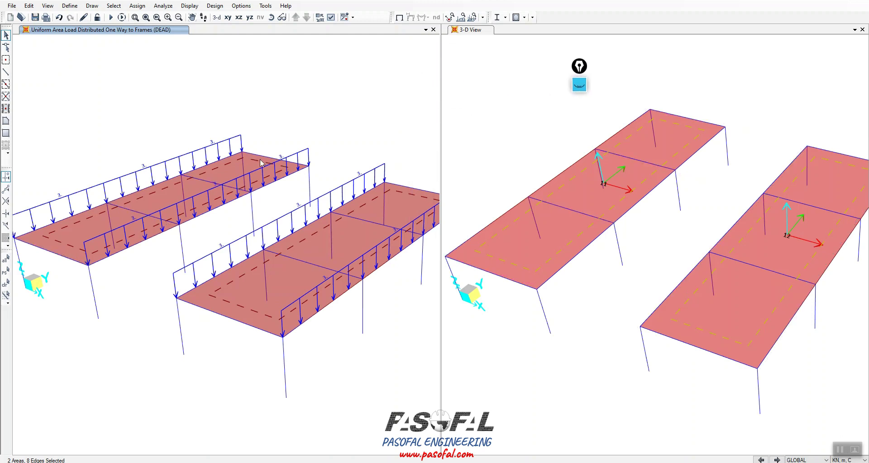
Clear the selection and select the first model's floor area.
{"action": "key", "text": "ctrl+q"}
{"action": "left_click", "coordinate": [233, 173]}
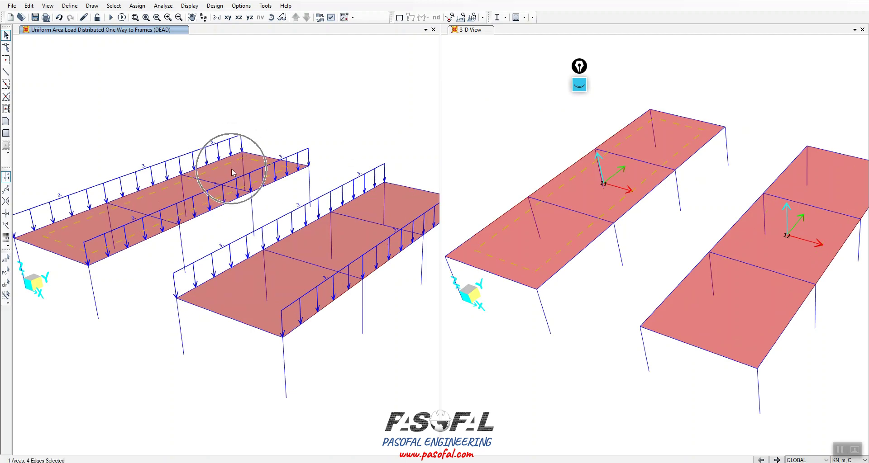
{"action": "left_click", "coordinate": [137, 6]}
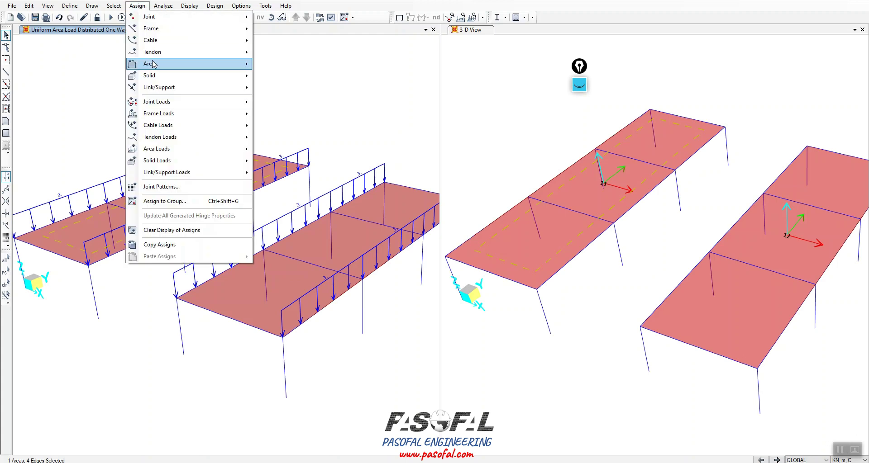
{"action": "mouse_move", "coordinate": [217, 63]}
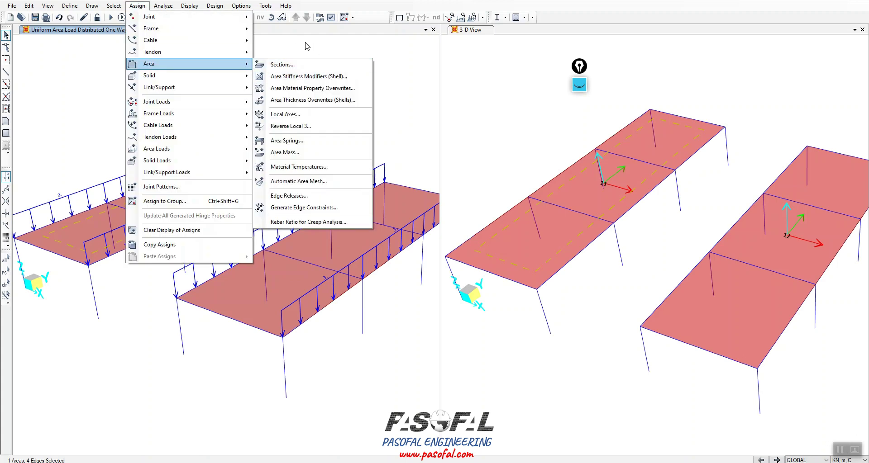
{"action": "left_click", "coordinate": [308, 44]}
Turn on Areas > Local Axes in Display Options and apply to the left view.
{"action": "left_click", "coordinate": [330, 17]}
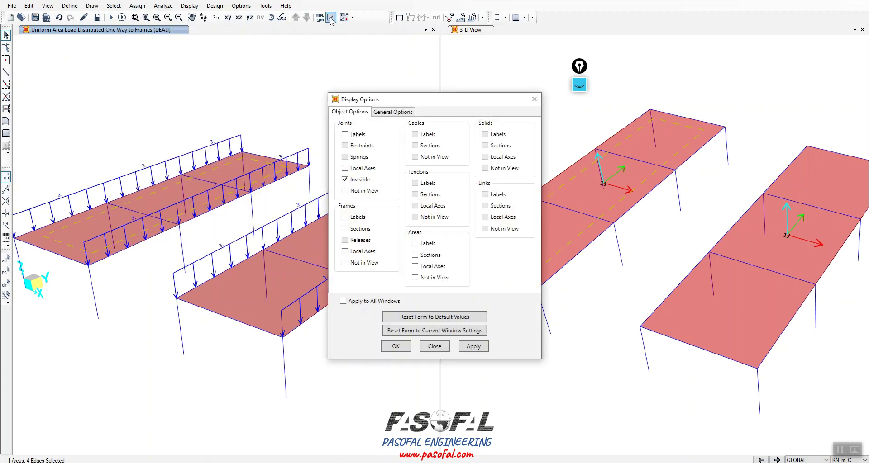
{"action": "left_click_drag", "start_coordinate": [416, 101], "coordinate": [360, 85]}
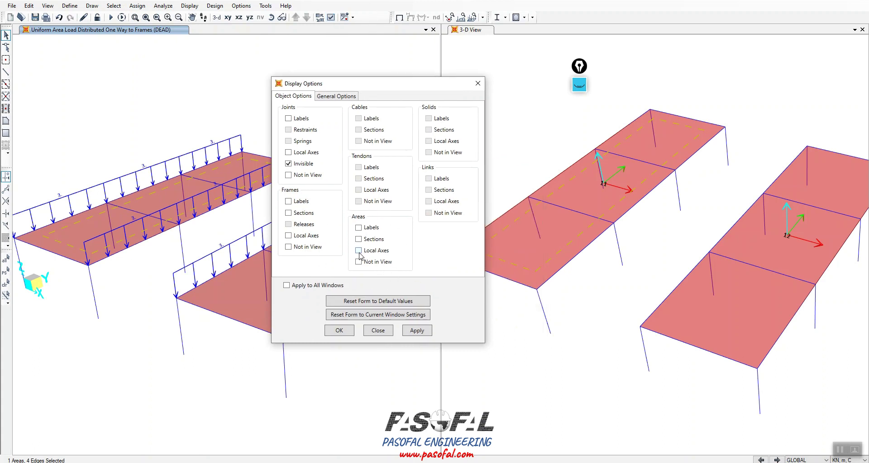
{"action": "left_click", "coordinate": [417, 331]}
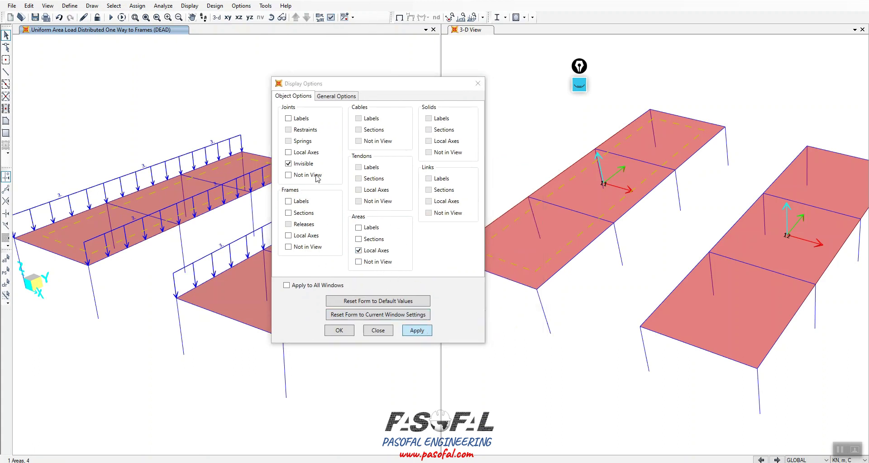
{"action": "left_click", "coordinate": [478, 83]}
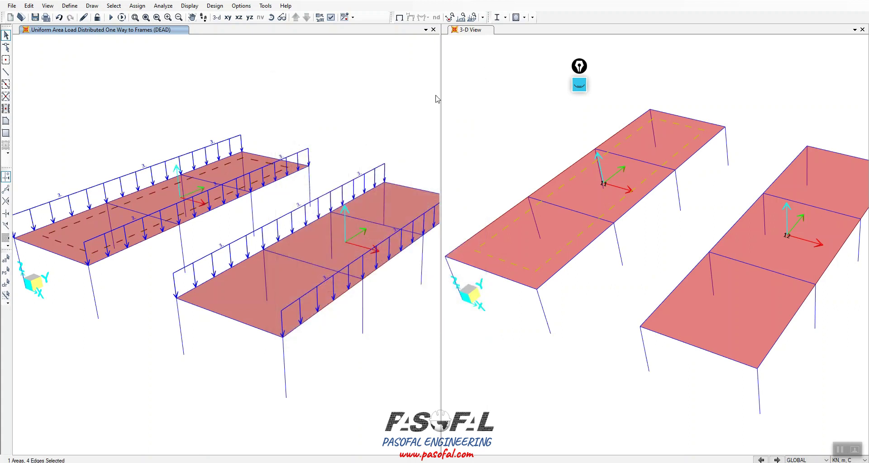
{"action": "scroll", "coordinate": [191, 201], "scroll_direction": "up", "scroll_amount": 2}
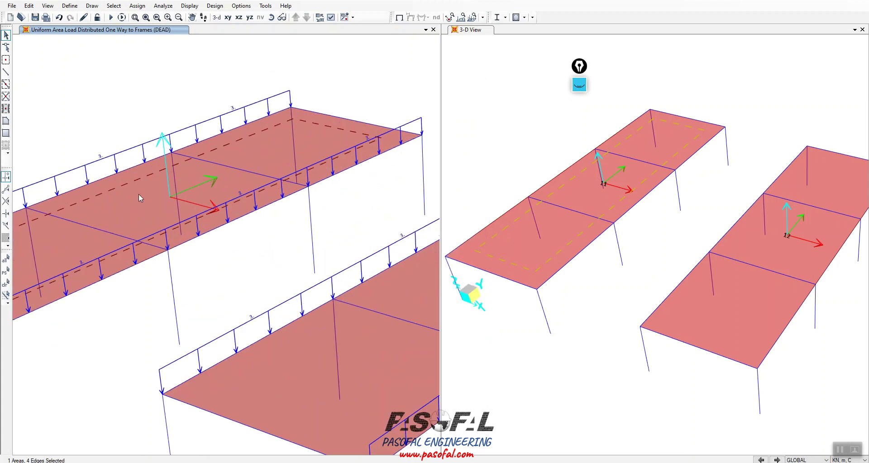
{"action": "scroll", "coordinate": [138, 194], "scroll_direction": "down", "scroll_amount": 2}
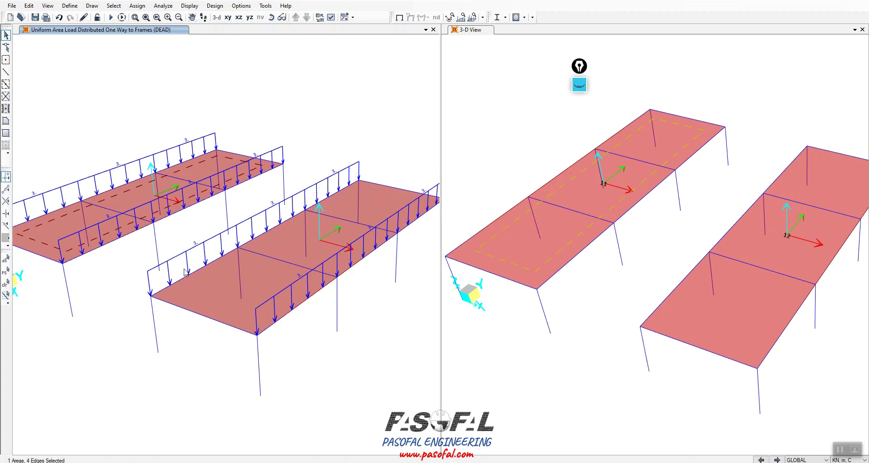
{"action": "left_click", "coordinate": [362, 261]}
{"action": "left_click", "coordinate": [322, 241]}
{"action": "left_click", "coordinate": [331, 242]}
{"action": "scroll", "coordinate": [160, 200], "scroll_direction": "up", "scroll_amount": 2}
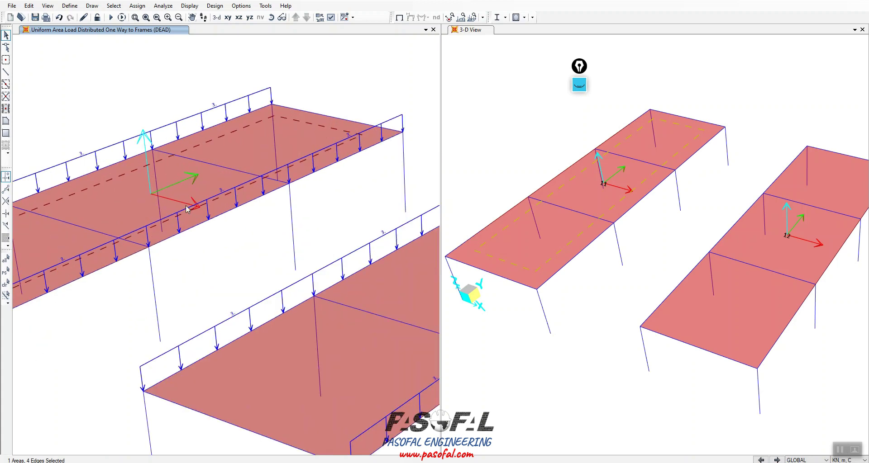
{"action": "left_click", "coordinate": [175, 206]}
{"action": "left_click", "coordinate": [176, 207]}
{"action": "left_click", "coordinate": [175, 207]}
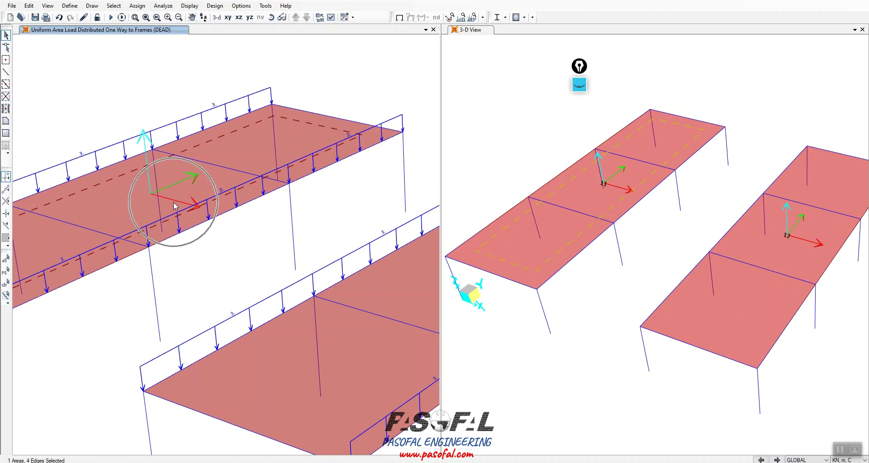
{"action": "left_click", "coordinate": [175, 207]}
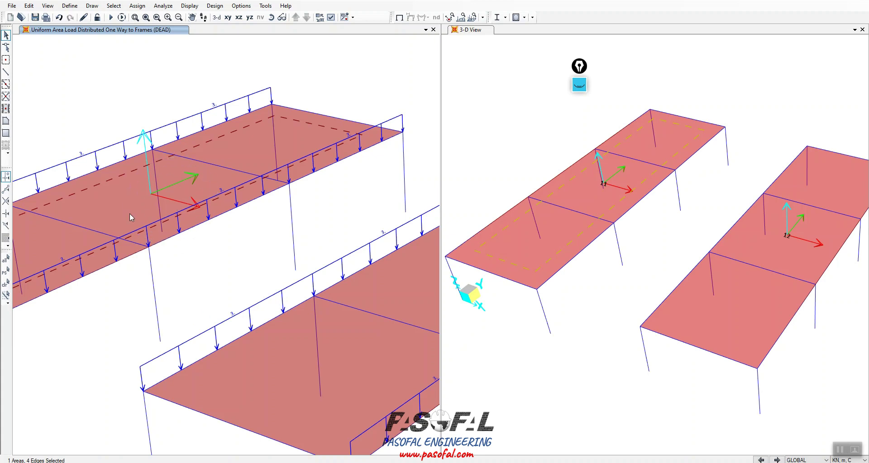
{"action": "left_click", "coordinate": [577, 86]}
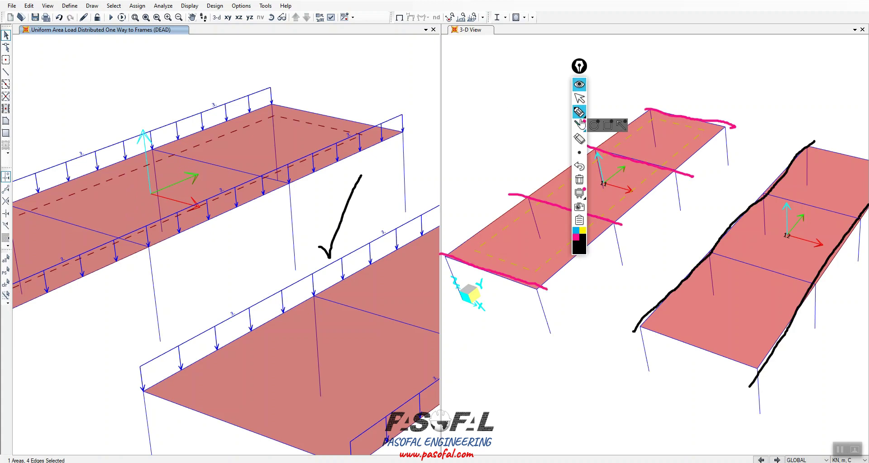
{"action": "left_click", "coordinate": [577, 237]}
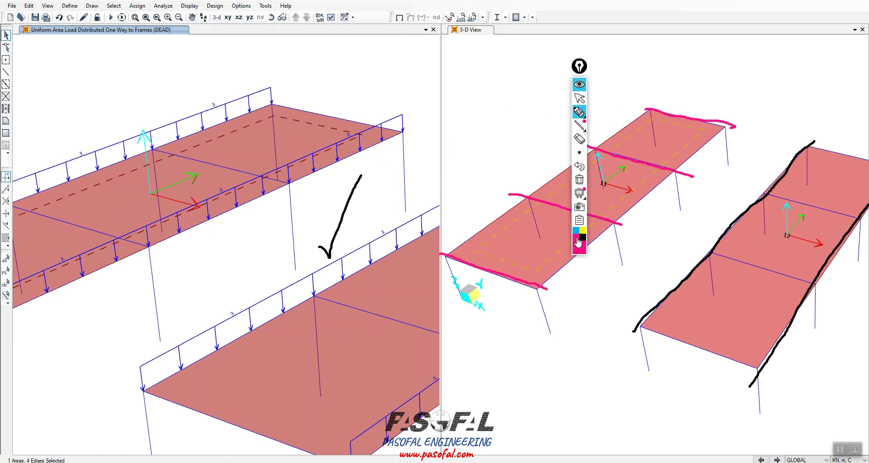
{"action": "mouse_move", "coordinate": [153, 196]}
{"action": "left_mouse_down"}
{"action": "mouse_move", "coordinate": [255, 146]}
{"action": "mouse_move", "coordinate": [283, 146]}
{"action": "left_mouse_up"}
{"action": "mouse_move", "coordinate": [245, 142]}
{"action": "left_mouse_down"}
{"action": "mouse_move", "coordinate": [285, 149]}
{"action": "mouse_move", "coordinate": [278, 156]}
{"action": "mouse_move", "coordinate": [283, 137]}
{"action": "mouse_move", "coordinate": [321, 145]}
{"action": "left_mouse_up"}
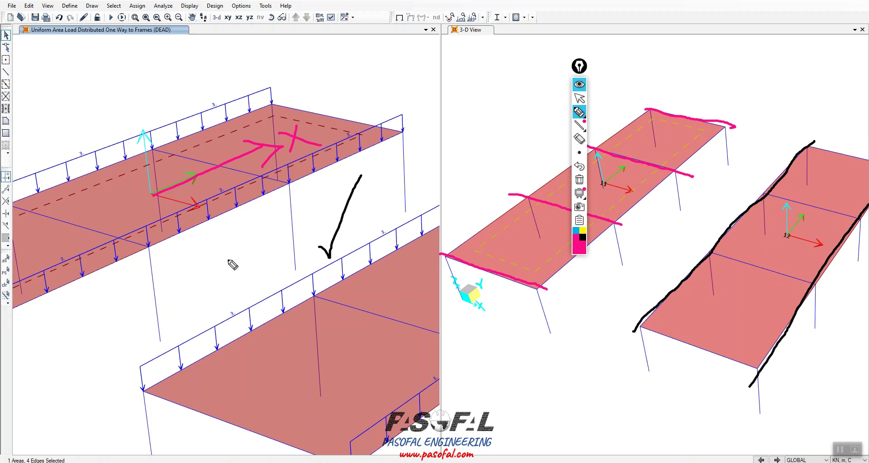
{"action": "left_click", "coordinate": [576, 231]}
{"action": "left_click_drag", "start_coordinate": [273, 102], "coordinate": [396, 134]}
{"action": "left_click_drag", "start_coordinate": [141, 146], "coordinate": [278, 181]}
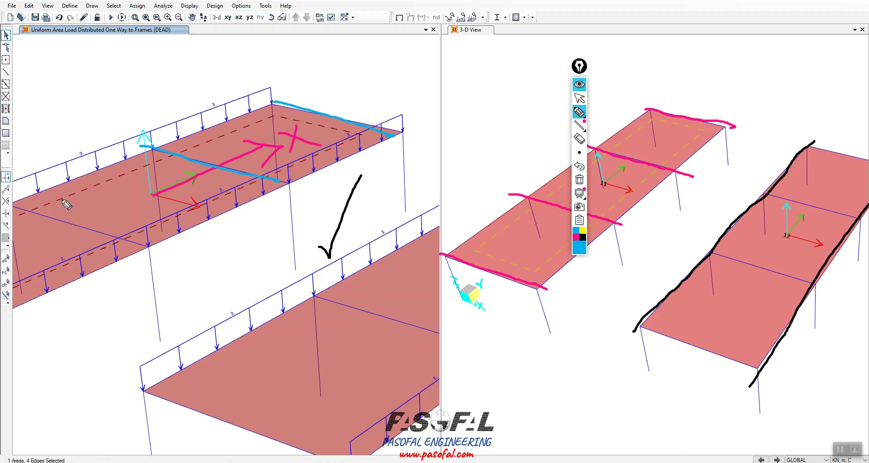
{"action": "left_click_drag", "start_coordinate": [9, 198], "coordinate": [160, 250]}
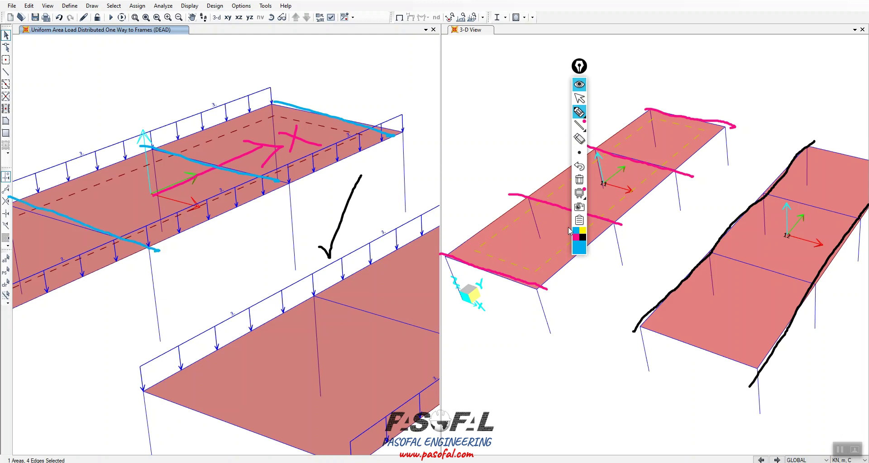
{"action": "left_click", "coordinate": [579, 180]}
{"action": "left_click", "coordinate": [579, 98]}
{"action": "left_click_drag", "start_coordinate": [578, 66], "coordinate": [634, 62]}
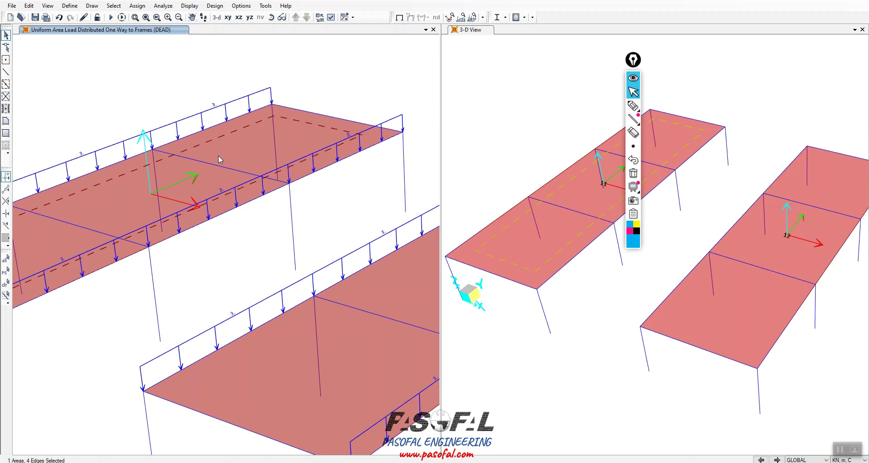
Open Assign > Area > Local Axes and apply the default 0° angle to the slab.
{"action": "scroll", "coordinate": [218, 161], "scroll_direction": "down", "scroll_amount": 2}
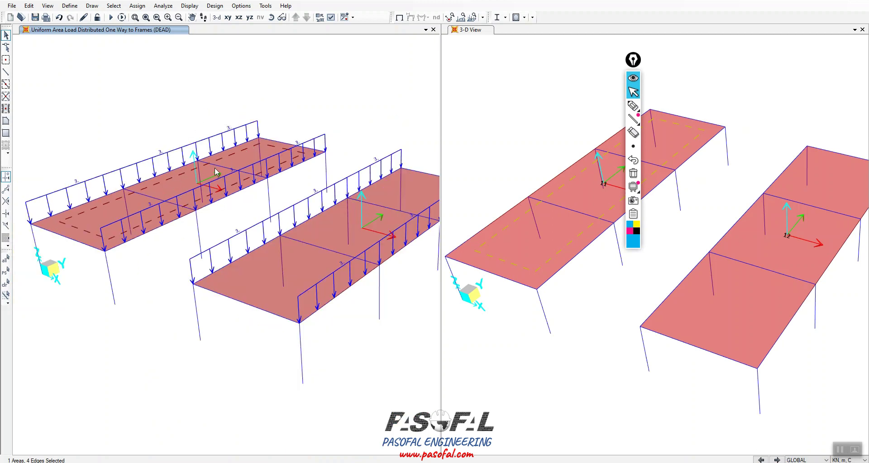
{"action": "left_click", "coordinate": [137, 7]}
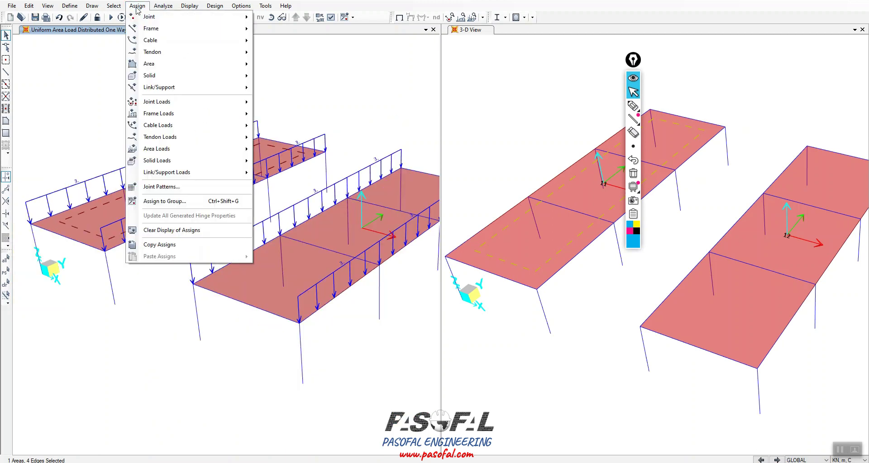
{"action": "mouse_move", "coordinate": [154, 67]}
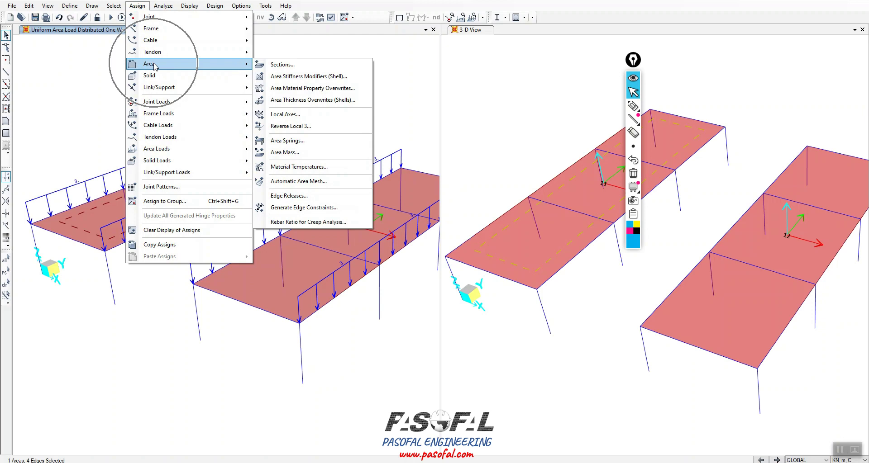
{"action": "left_click", "coordinate": [282, 115]}
{"action": "left_click_drag", "start_coordinate": [413, 142], "coordinate": [365, 80]}
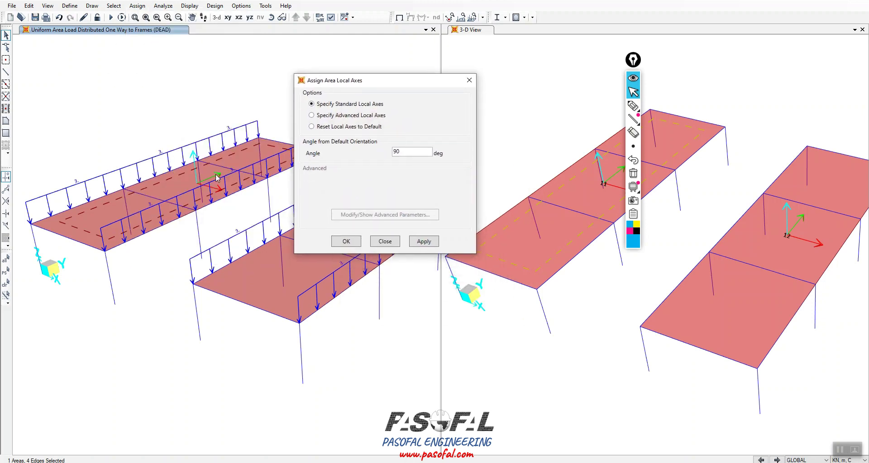
{"action": "left_click", "coordinate": [400, 152]}
{"action": "left_click_drag", "start_coordinate": [411, 83], "coordinate": [387, 83]}
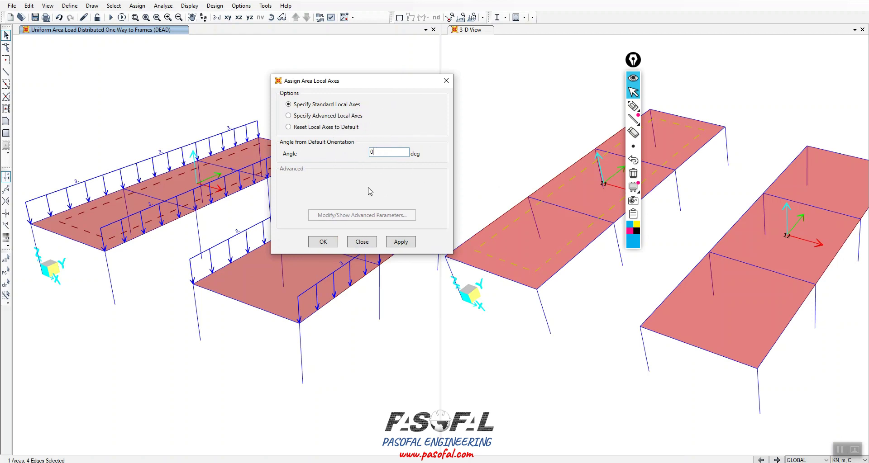
{"action": "left_click", "coordinate": [399, 242]}
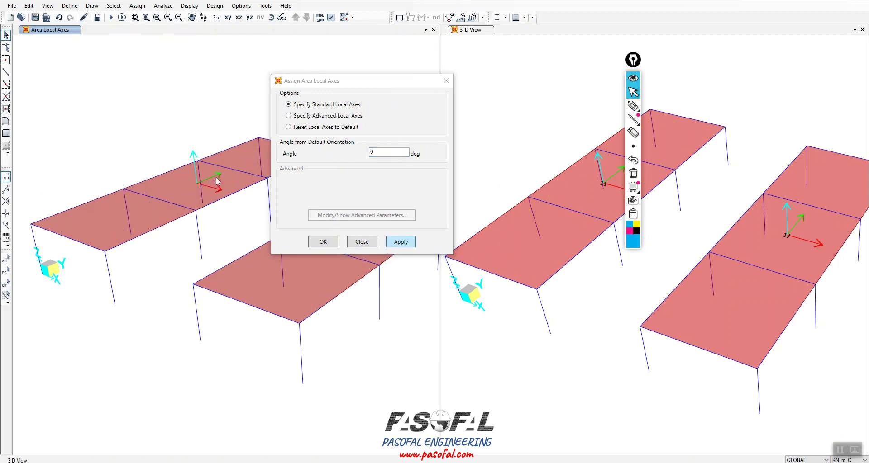
Reselect the rear slab, apply a 90° local axes angle, and close the dialog.
{"action": "left_click", "coordinate": [216, 179]}
{"action": "left_click", "coordinate": [378, 153]}
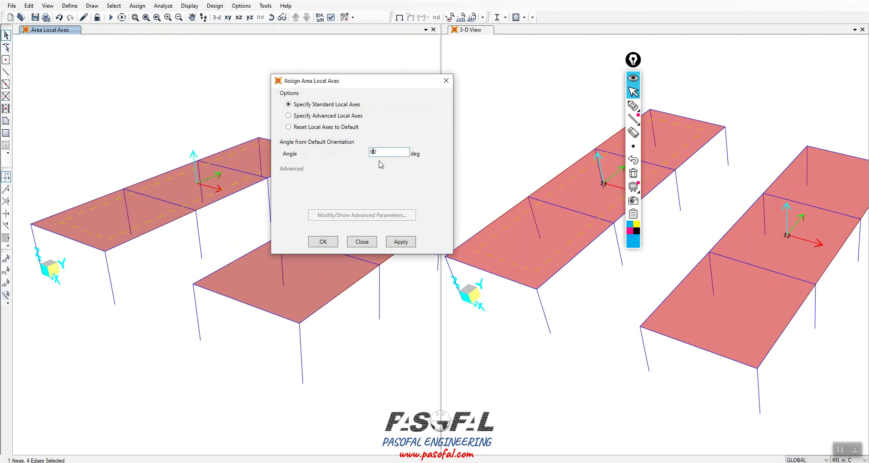
{"action": "left_click", "coordinate": [401, 242]}
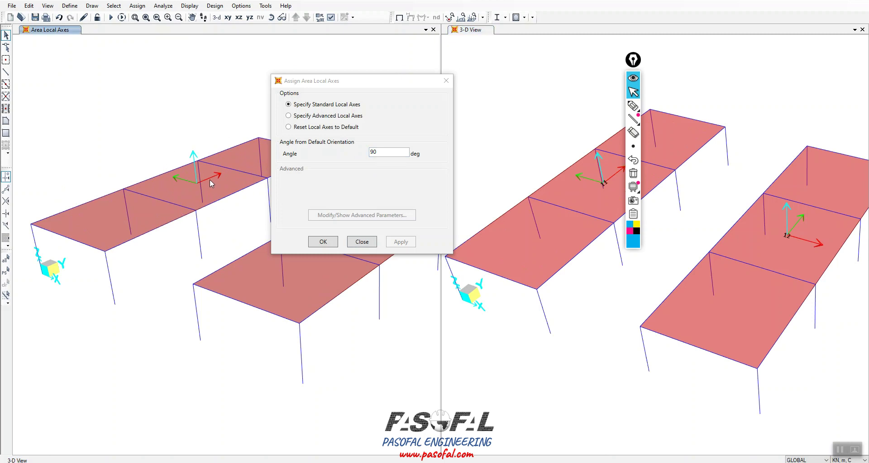
{"action": "scroll", "coordinate": [216, 177], "scroll_direction": "up", "scroll_amount": 4}
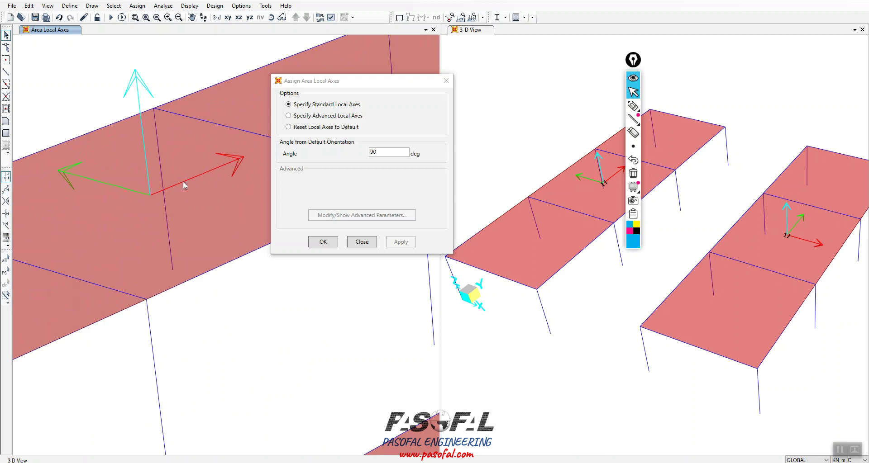
{"action": "left_click", "coordinate": [446, 80]}
{"action": "scroll", "coordinate": [208, 189], "scroll_direction": "down", "scroll_amount": 5}
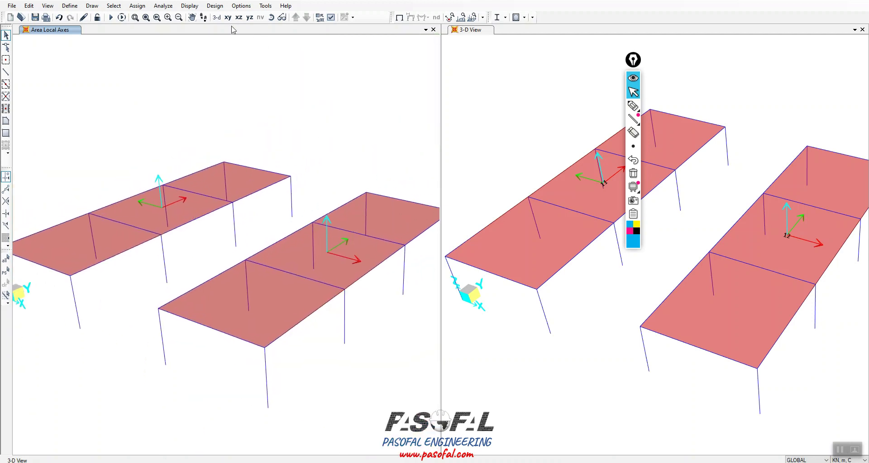
Show DEAD Uniform Load to Frame Resultants with One Way distribution in the left view.
{"action": "left_click", "coordinate": [190, 5]}
{"action": "mouse_move", "coordinate": [220, 56]}
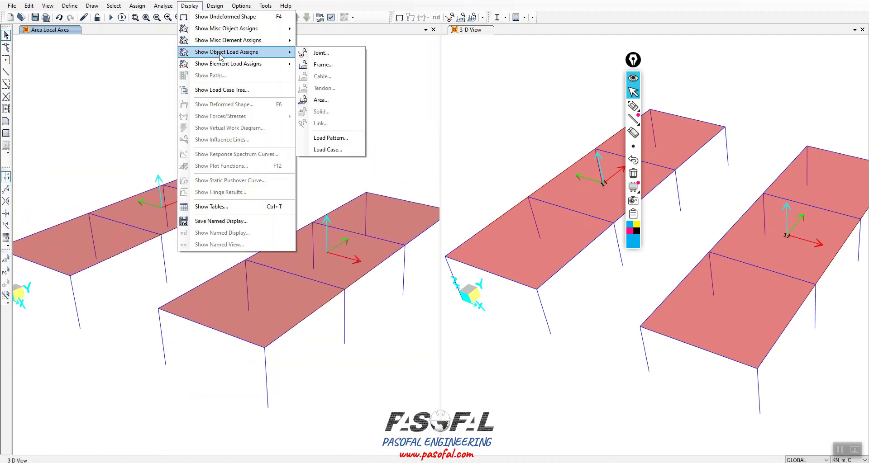
{"action": "left_click", "coordinate": [323, 101]}
{"action": "left_click", "coordinate": [281, 302]}
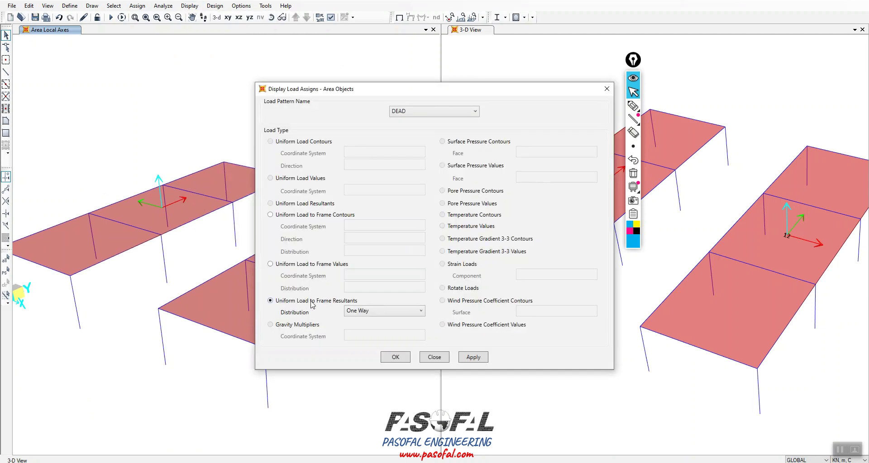
{"action": "left_click", "coordinate": [472, 357]}
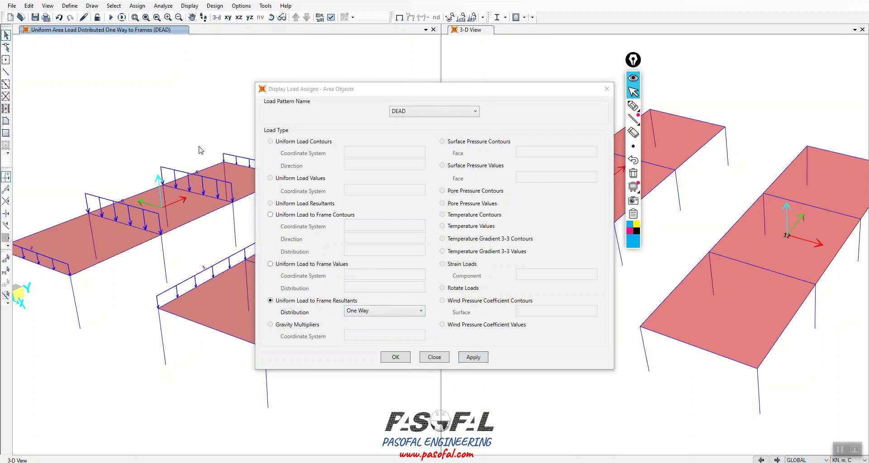
{"action": "left_click_drag", "start_coordinate": [465, 90], "coordinate": [648, 91]}
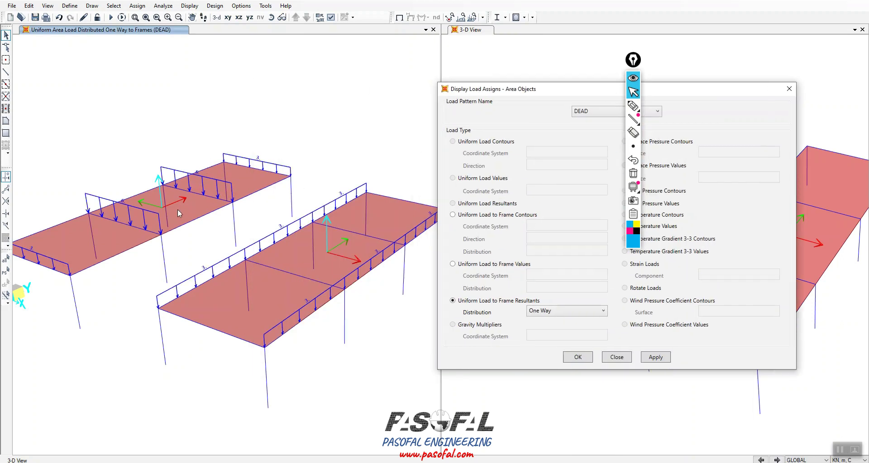